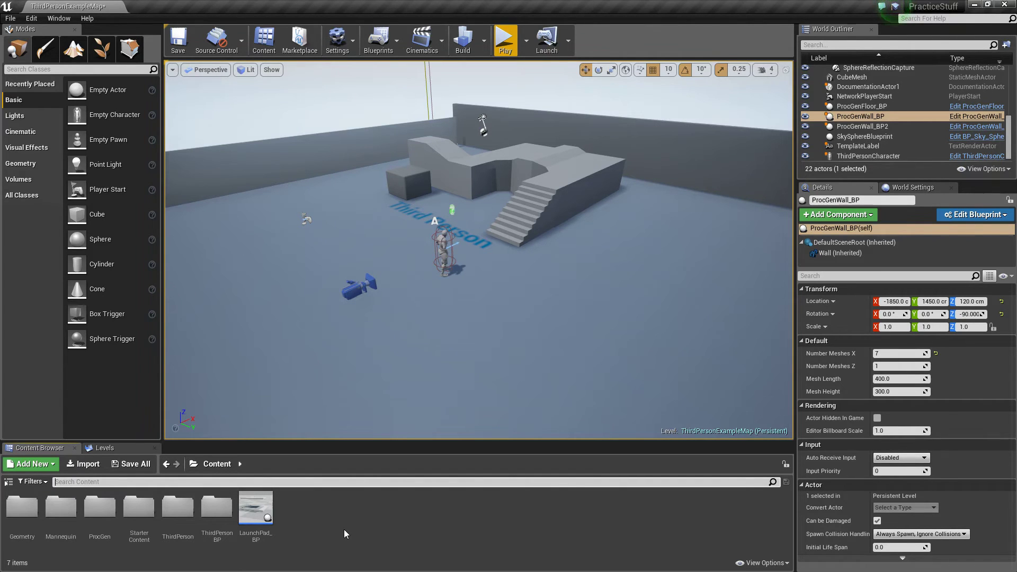
# Switch from Unreal Editor to Blender and select the cube in the scene
pyautogui.click(348, 527)
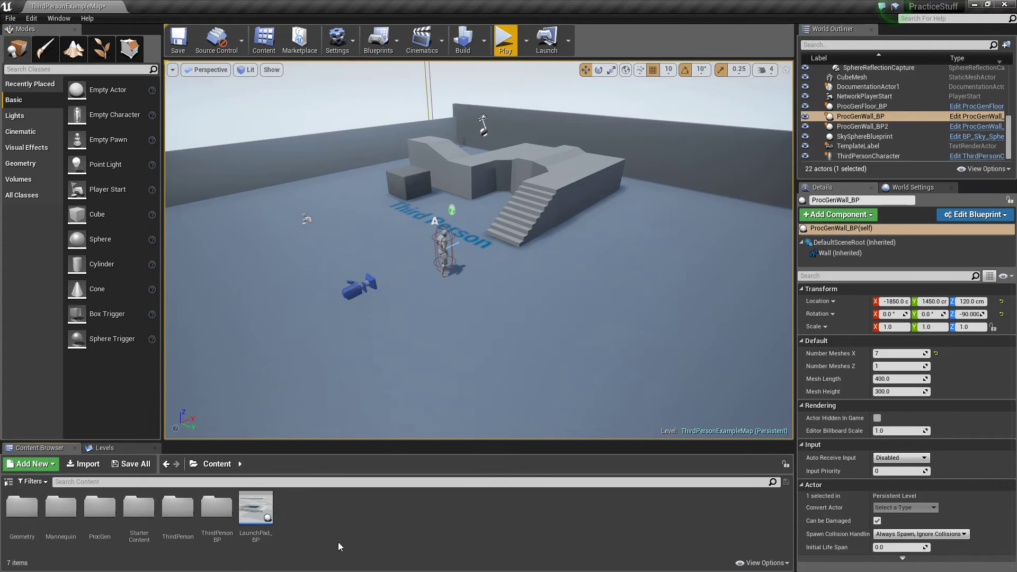
pyautogui.click(978, 5)
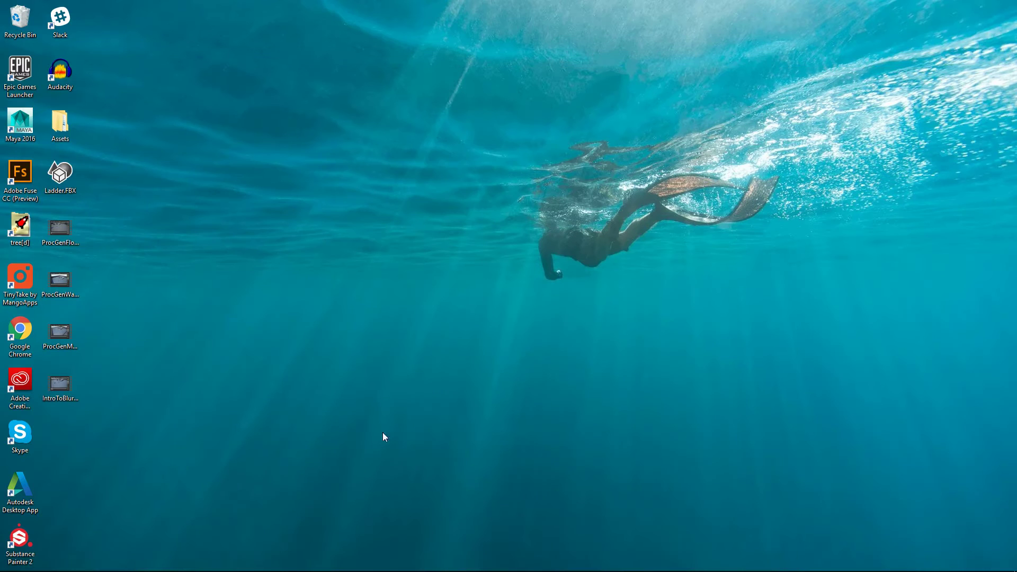
pyautogui.click(147, 564)
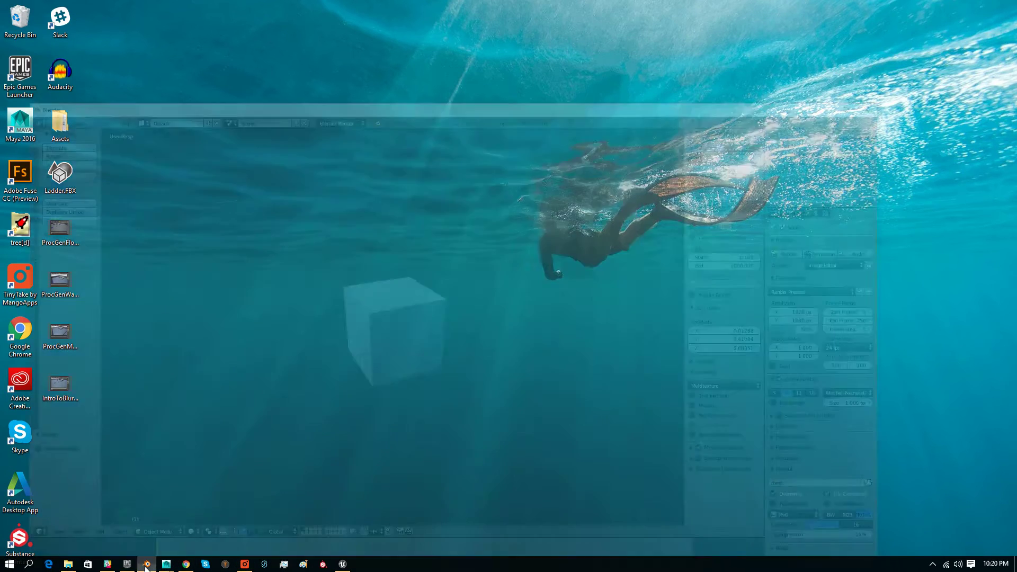
pyautogui.scroll(-2, 320, 322)
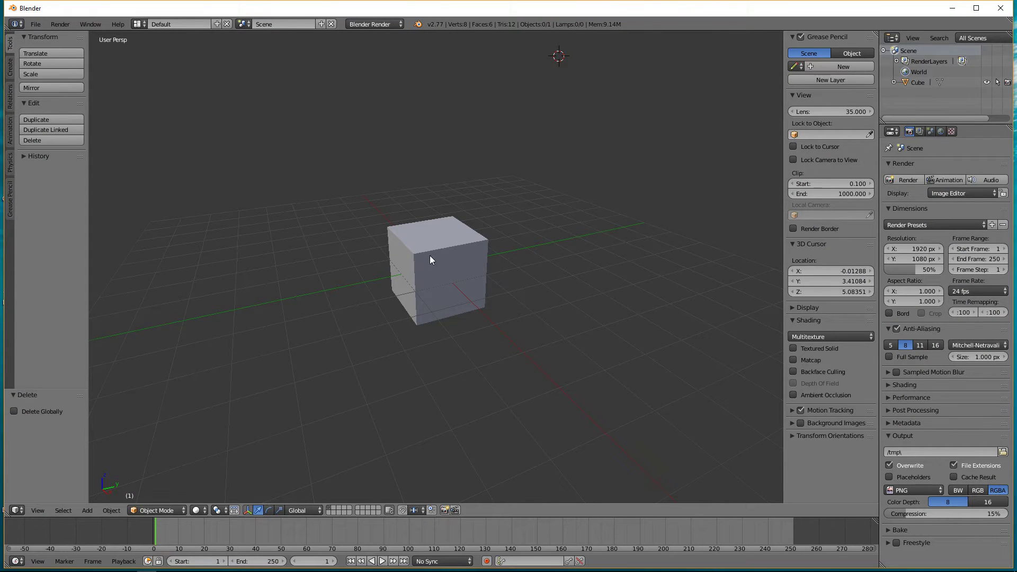
pyautogui.scroll(-1, 432, 260)
pyautogui.scroll(3, 435, 261)
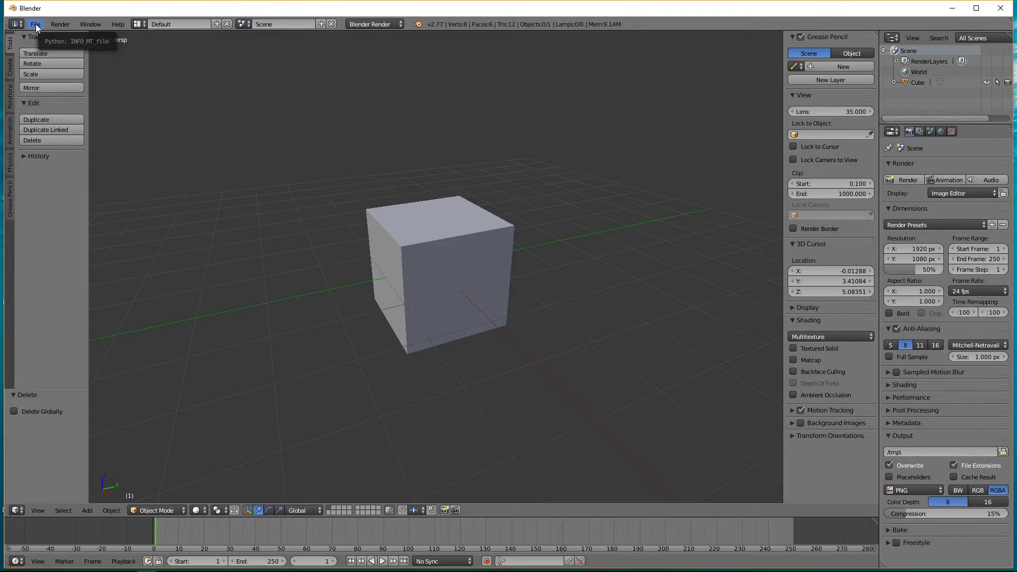
pyautogui.rightClick(429, 260)
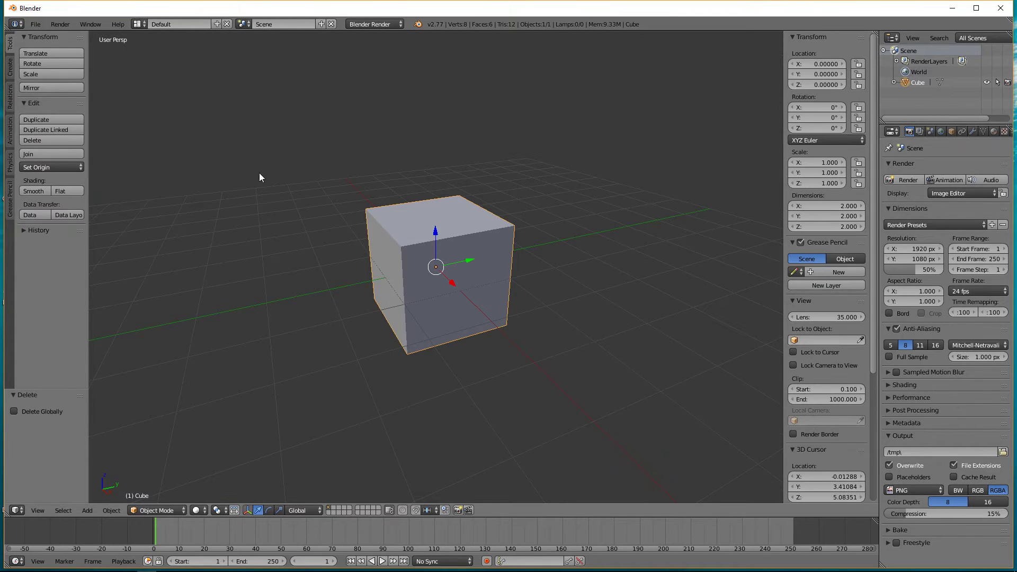
# Export the cube to the Desktop as an FBX file named BlenderModel.fbx
pyautogui.click(35, 24)
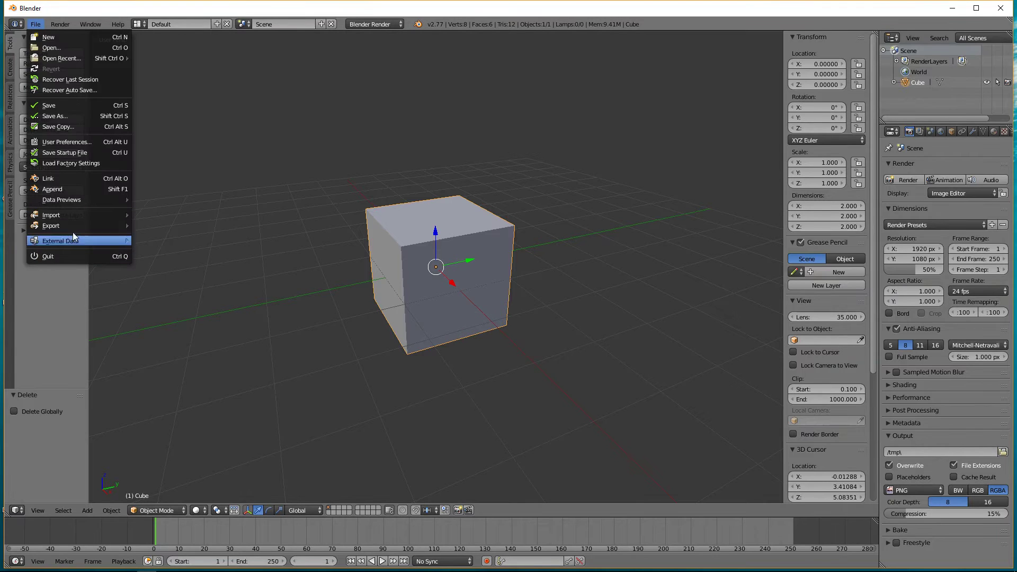
pyautogui.moveTo(72, 225)
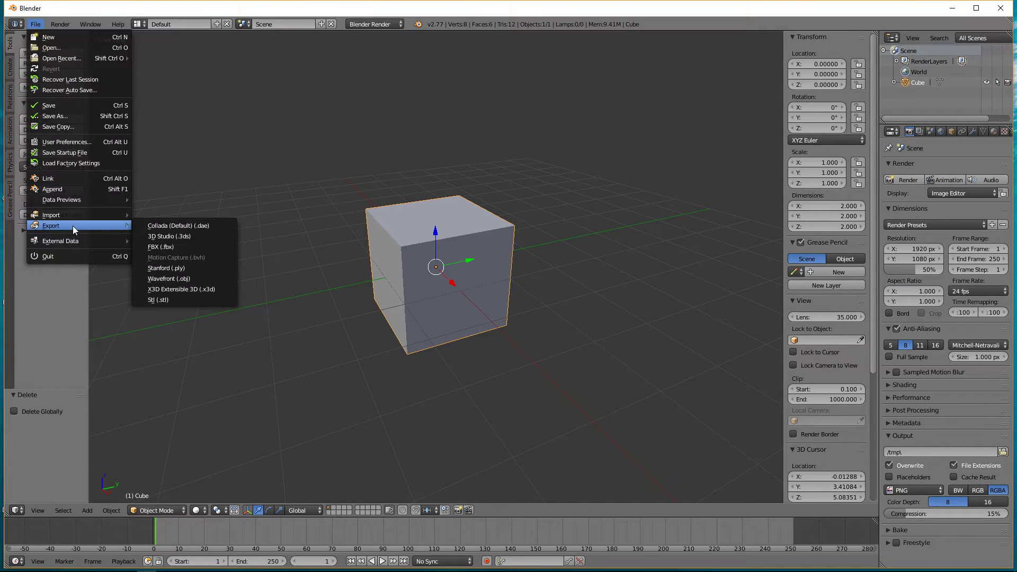
pyautogui.click(176, 246)
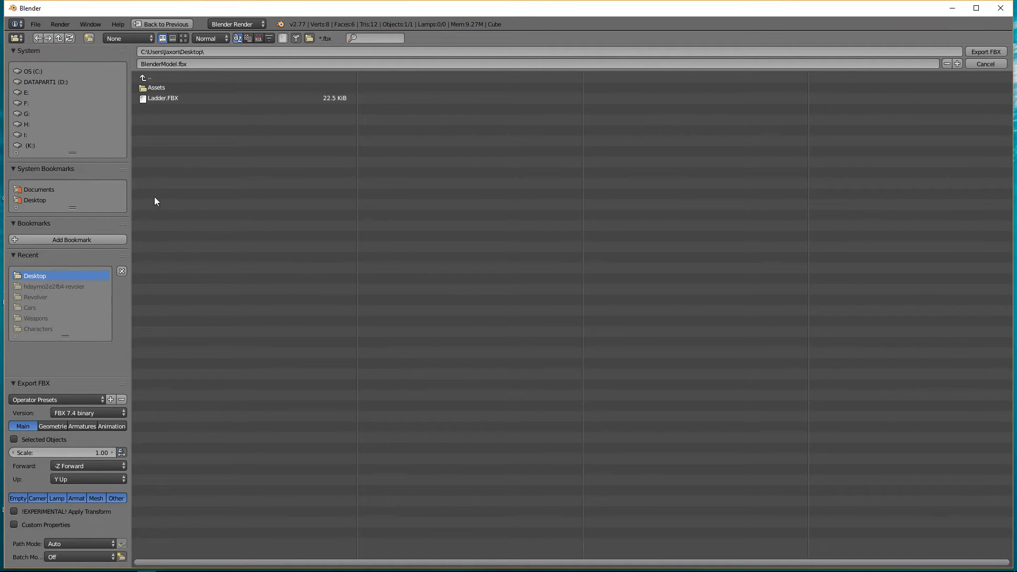
pyautogui.click(193, 66)
pyautogui.write('Bl')
pyautogui.click(985, 52)
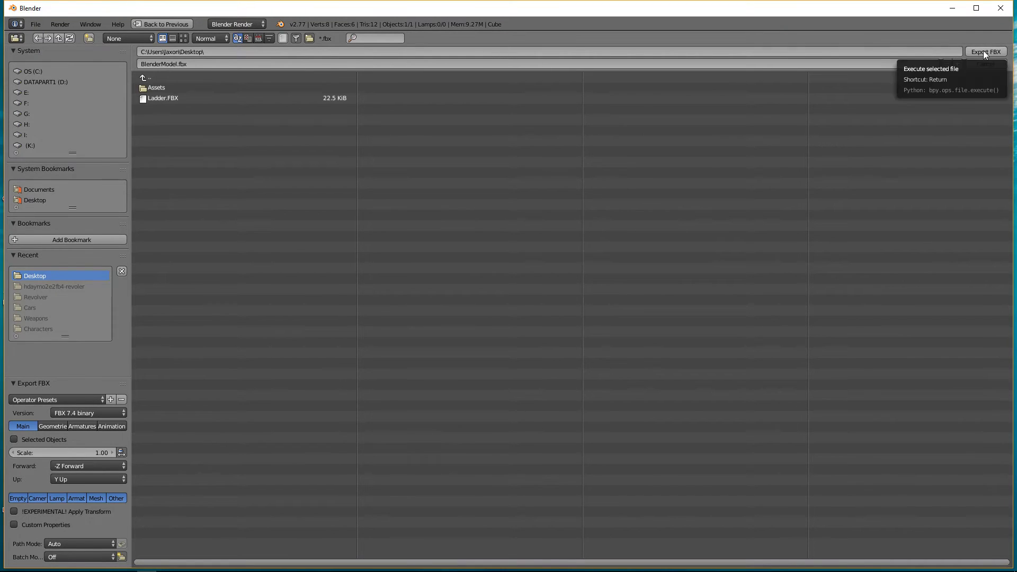
pyautogui.click(983, 50)
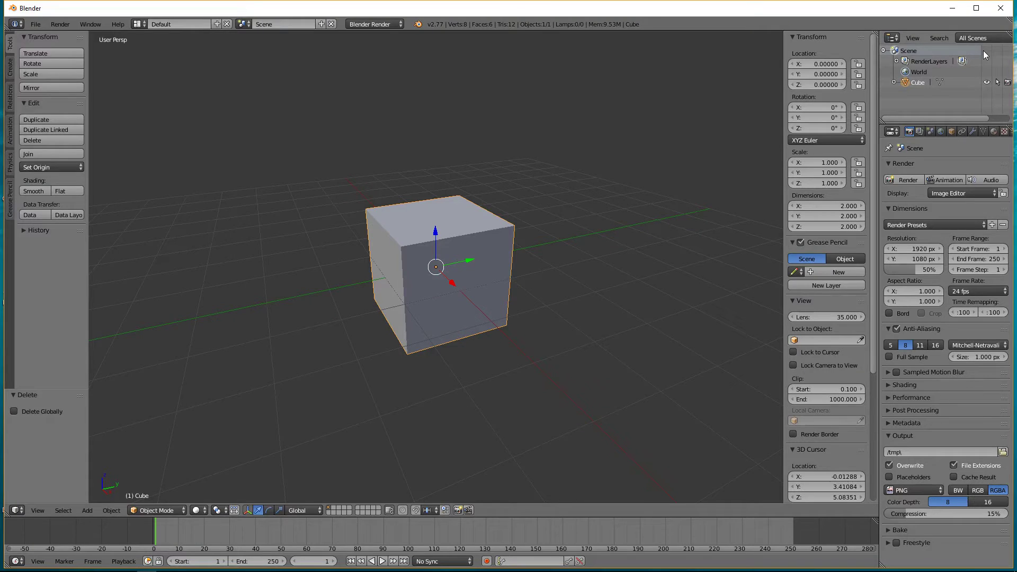
# Check the exported BlenderModel.fbx on the desktop and switch back to Unreal Editor
pyautogui.click(953, 11)
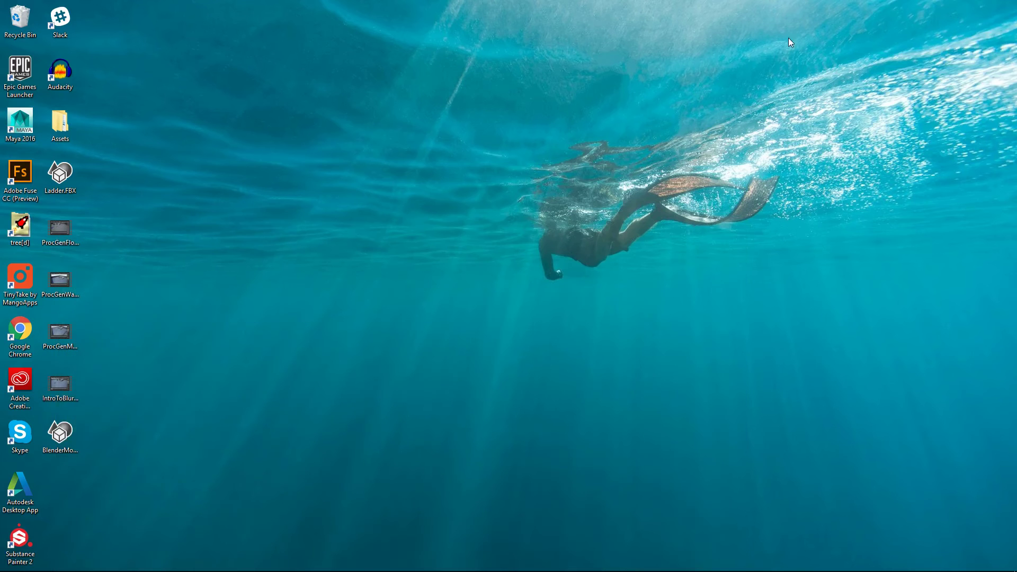
pyautogui.click(67, 441)
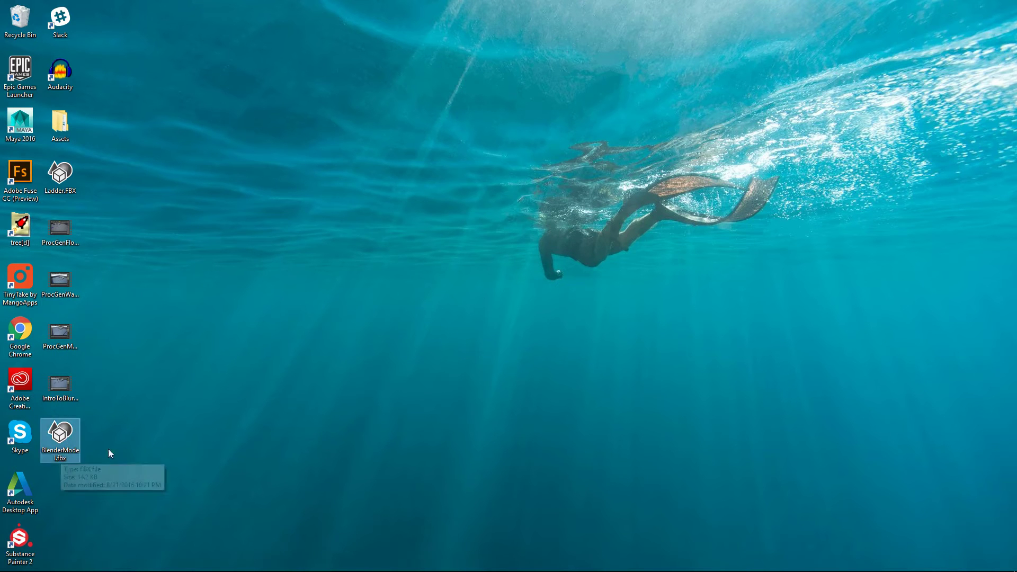
pyautogui.moveTo(347, 569)
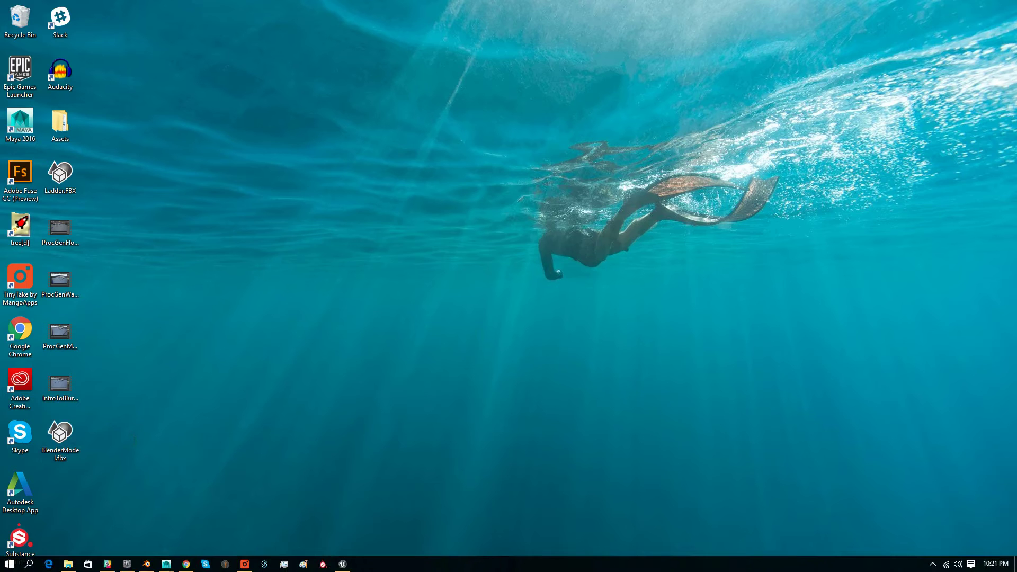
pyautogui.click(343, 566)
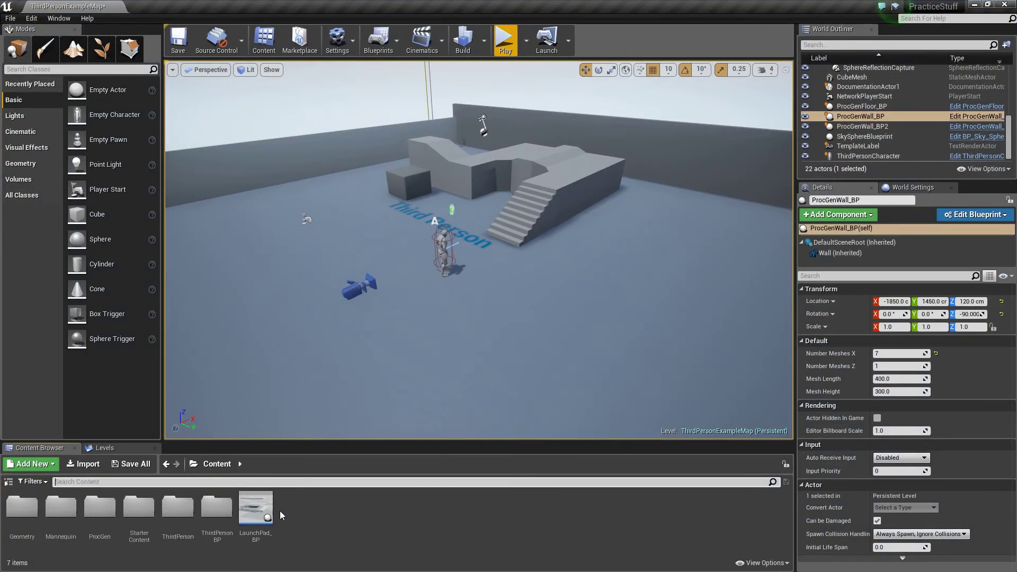
# Choose BlenderModel.fbx from the Desktop for import into the Content folder, opening its FBX import options
pyautogui.rightClick(323, 507)
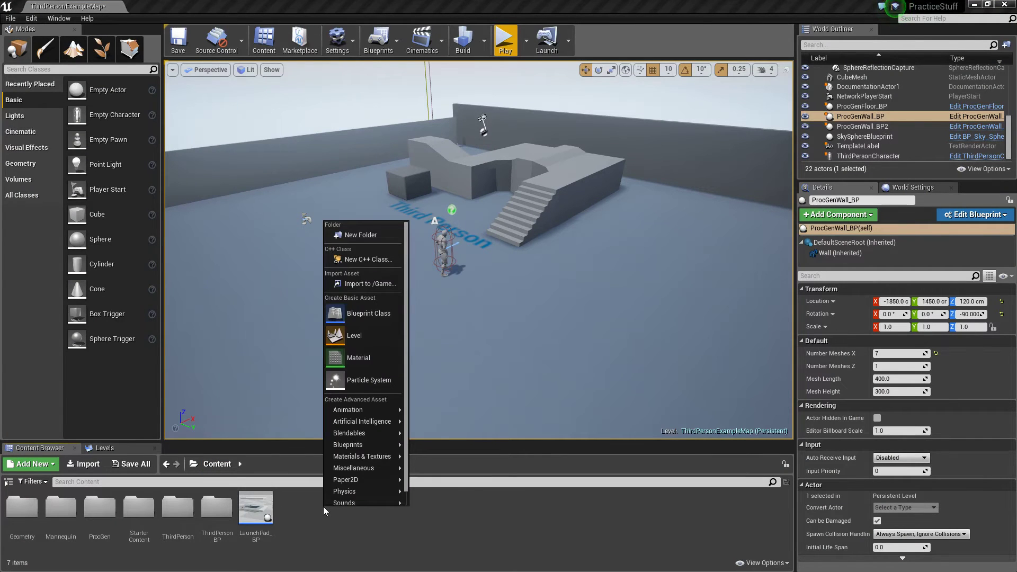
pyautogui.click(373, 285)
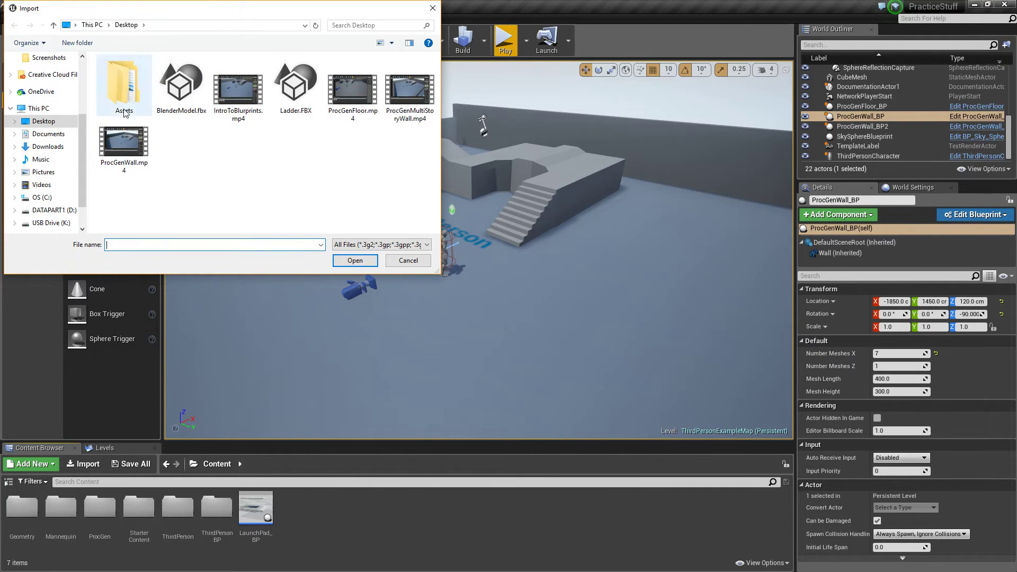
pyautogui.click(44, 123)
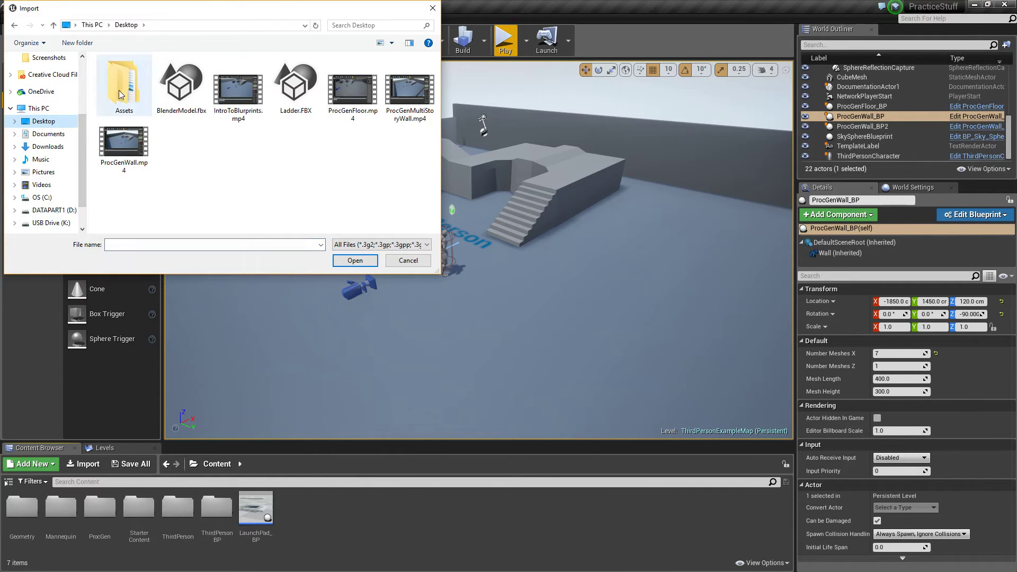
pyautogui.click(179, 93)
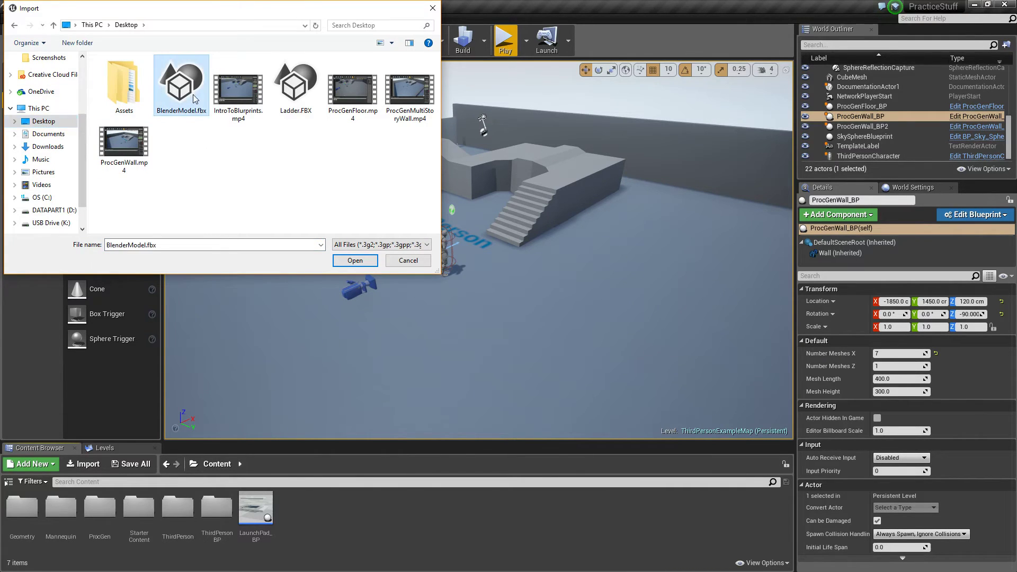
pyautogui.click(354, 260)
pyautogui.moveTo(514, 253); pyautogui.dragTo(481, 187)
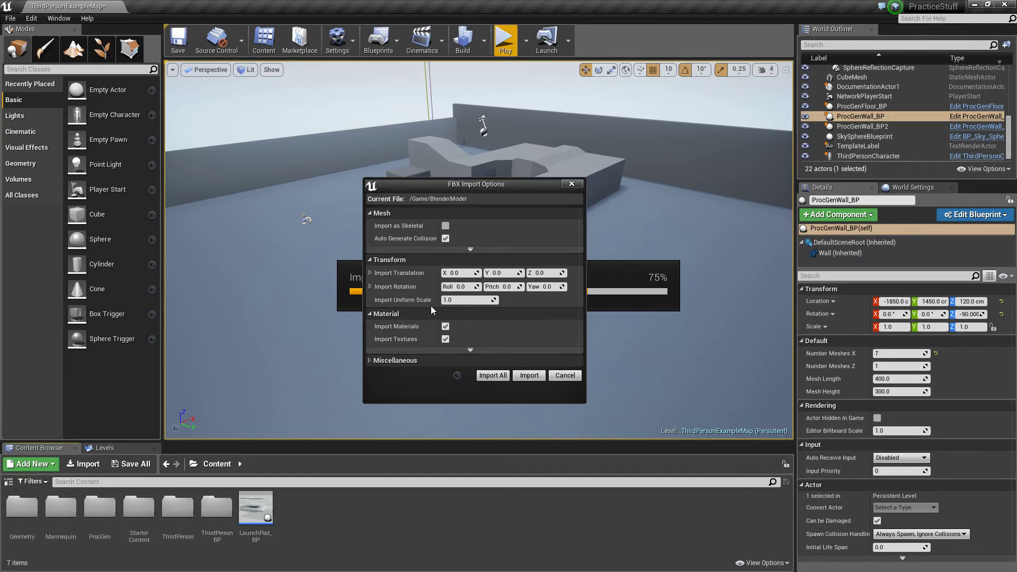
# Examine the Miscellaneous and advanced Material settings in the FBX import options
pyautogui.click(370, 361)
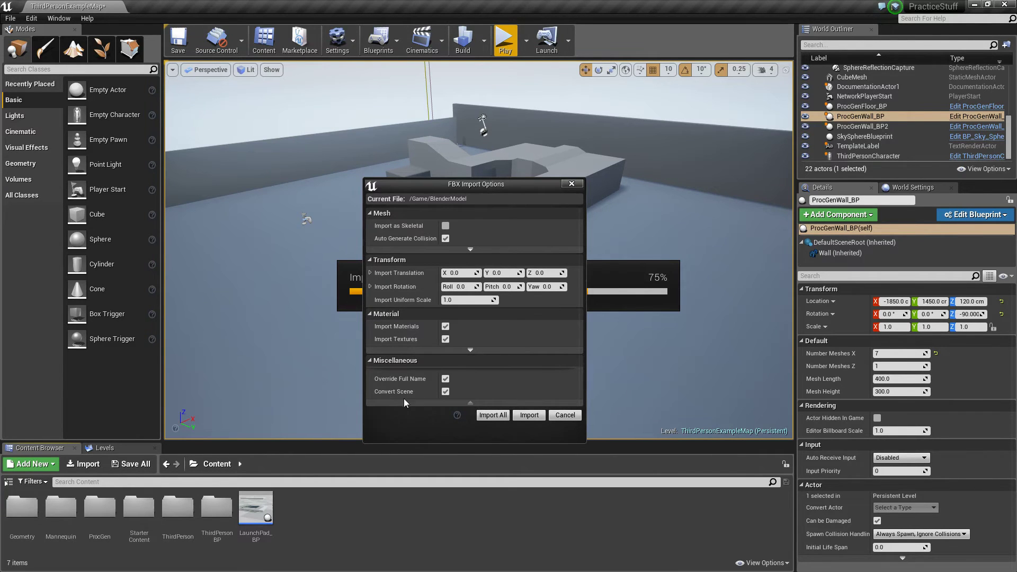
pyautogui.click(371, 360)
pyautogui.click(470, 350)
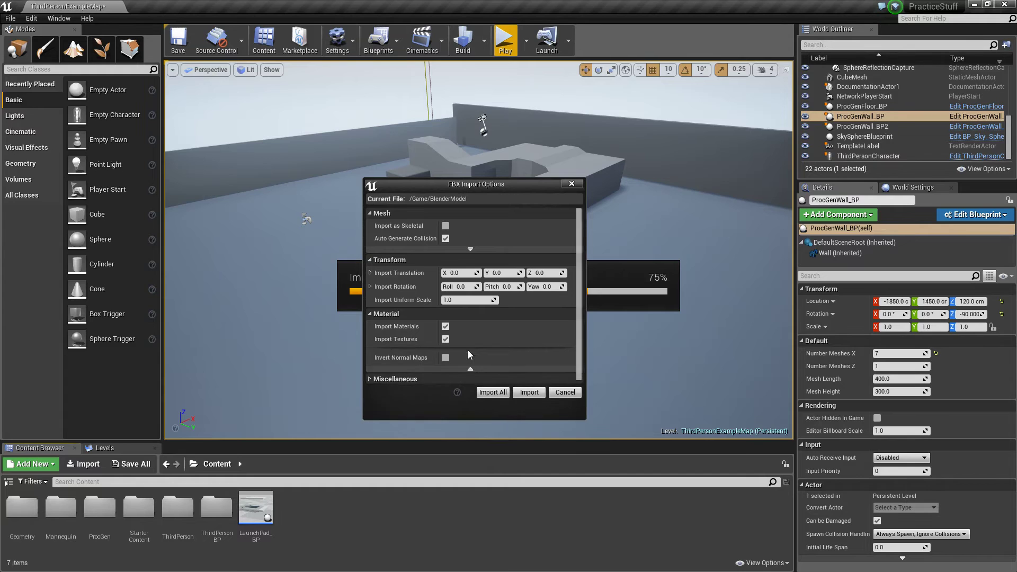
pyautogui.click(470, 369)
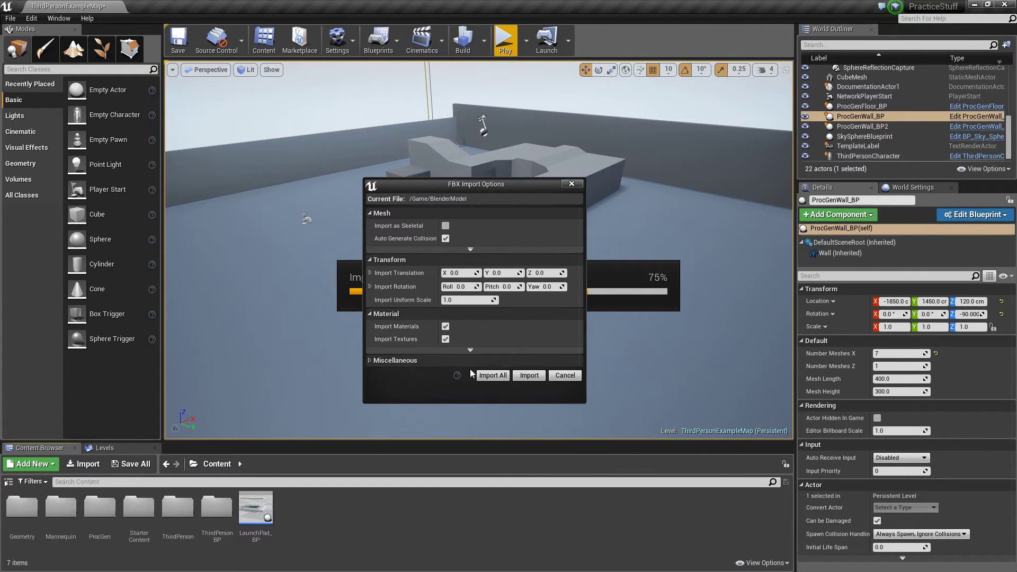
# Turn on Import as Skeletal, look through its skeleton and animation options, and turn it off again
pyautogui.click(446, 227)
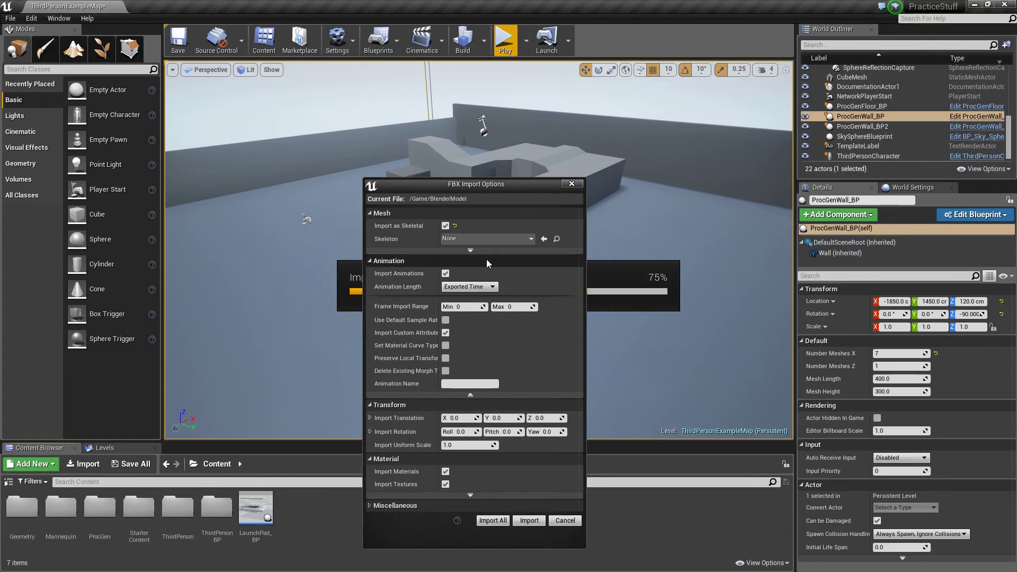
pyautogui.click(495, 239)
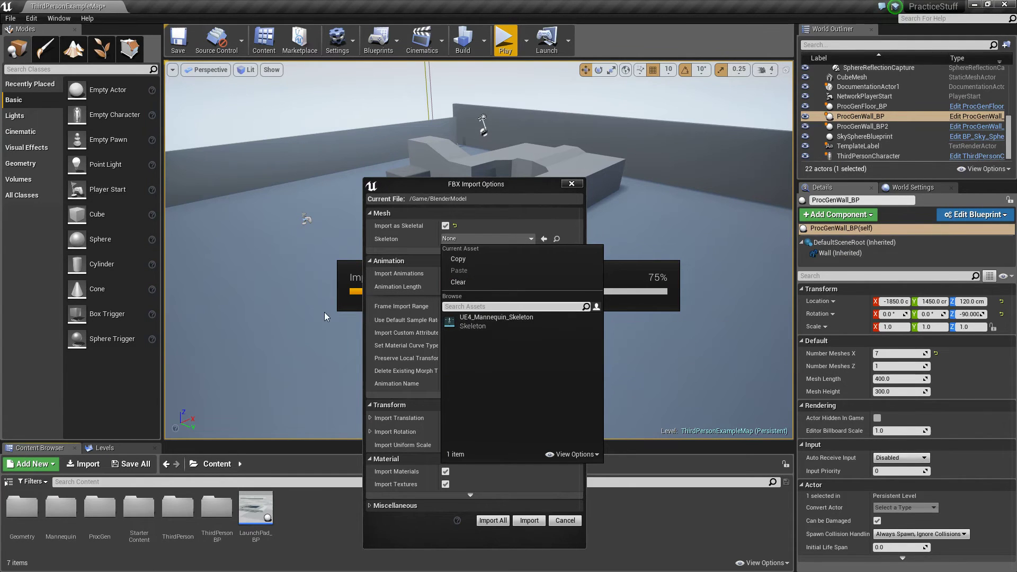
pyautogui.click(418, 252)
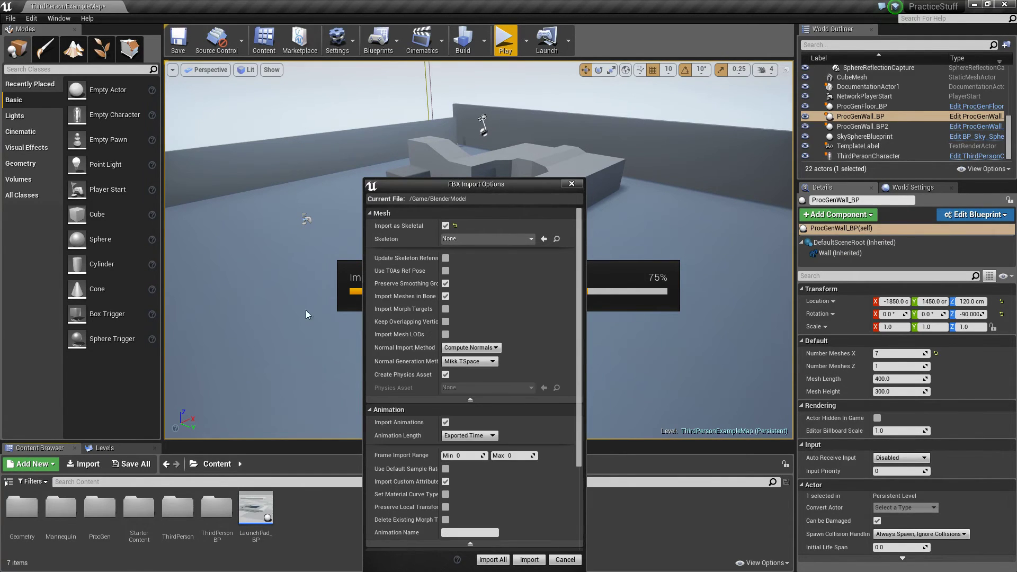
pyautogui.click(468, 399)
pyautogui.click(471, 396)
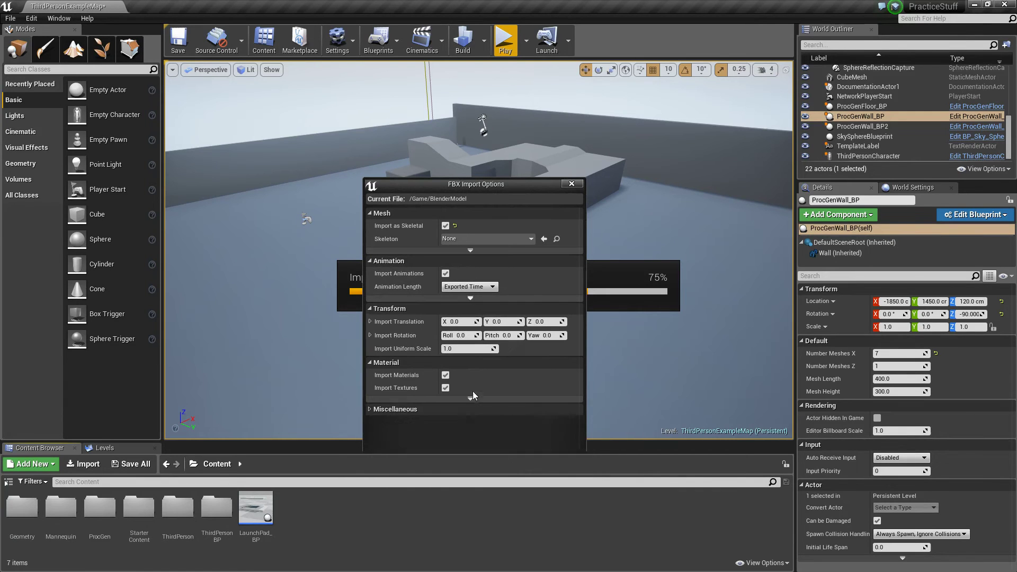
pyautogui.click(445, 227)
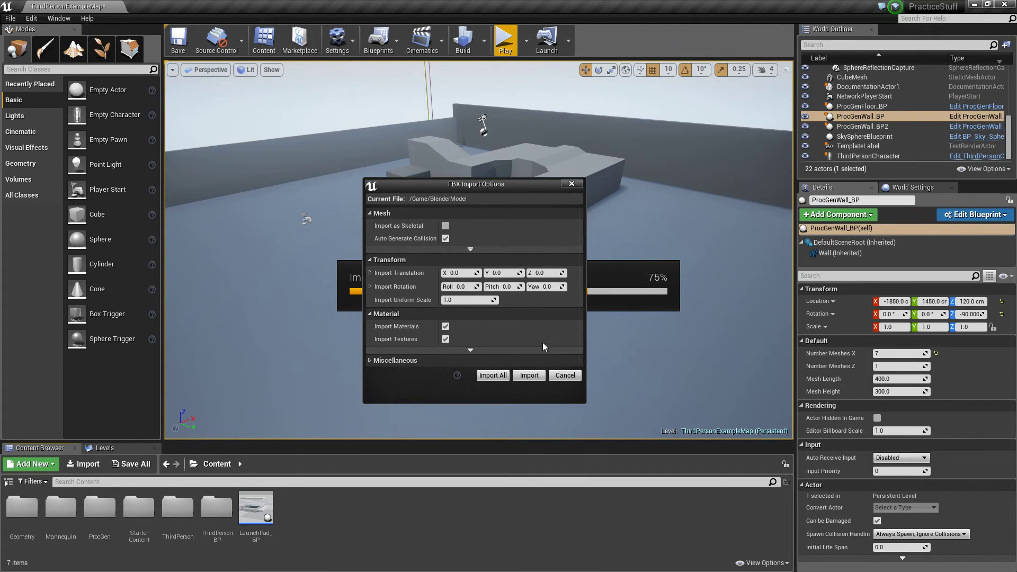
# Import BlenderModel as a static mesh with its materials and textures, and close the message log
pyautogui.click(532, 376)
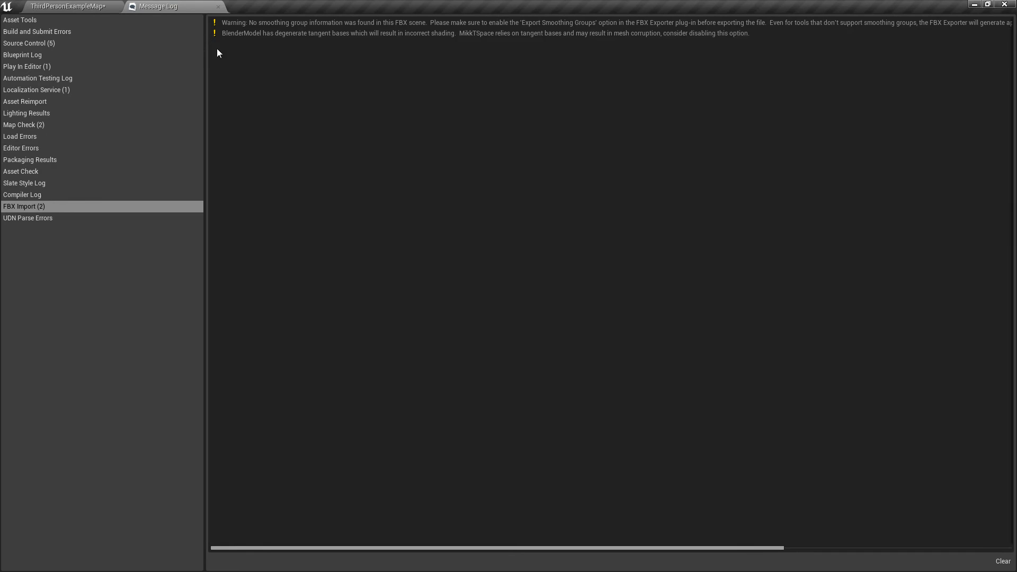
pyautogui.click(219, 8)
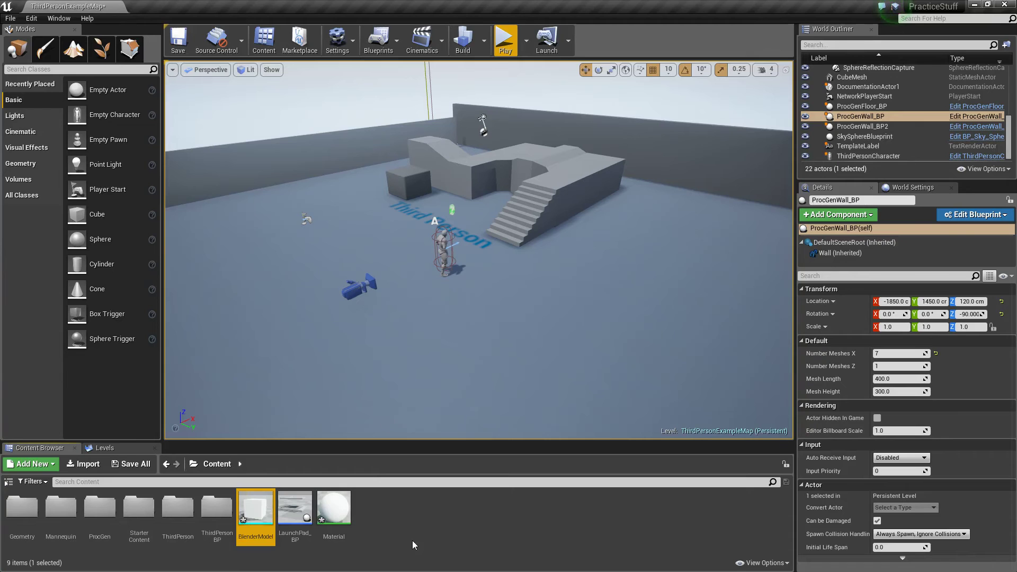
# Place the BlenderModel mesh on the level floor beside the staircase and view it up close
pyautogui.moveTo(265, 523)
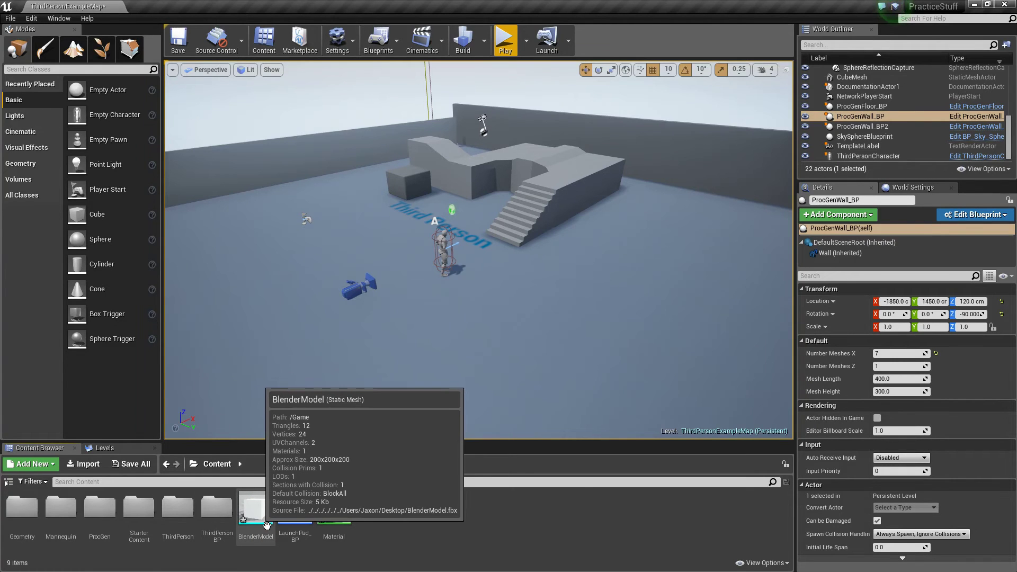
pyautogui.moveTo(280, 493); pyautogui.dragTo(606, 227)
pyautogui.press('d')
pyautogui.moveTo(536, 351); pyautogui.dragTo(532, 394, button='right')
pyautogui.press('w')
pyautogui.press('a')
pyautogui.press('s')
pyautogui.press('d')
pyautogui.press('s')
pyautogui.press('w')
pyautogui.press('s')
pyautogui.click(419, 516)
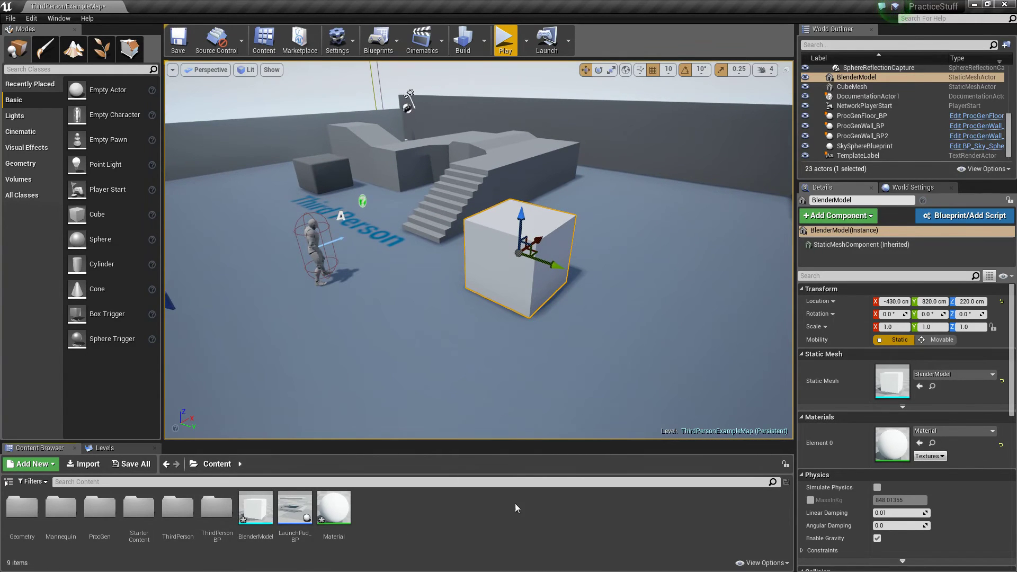
# Switch to Maya and bring the cube in the open scene into view
pyautogui.click(975, 4)
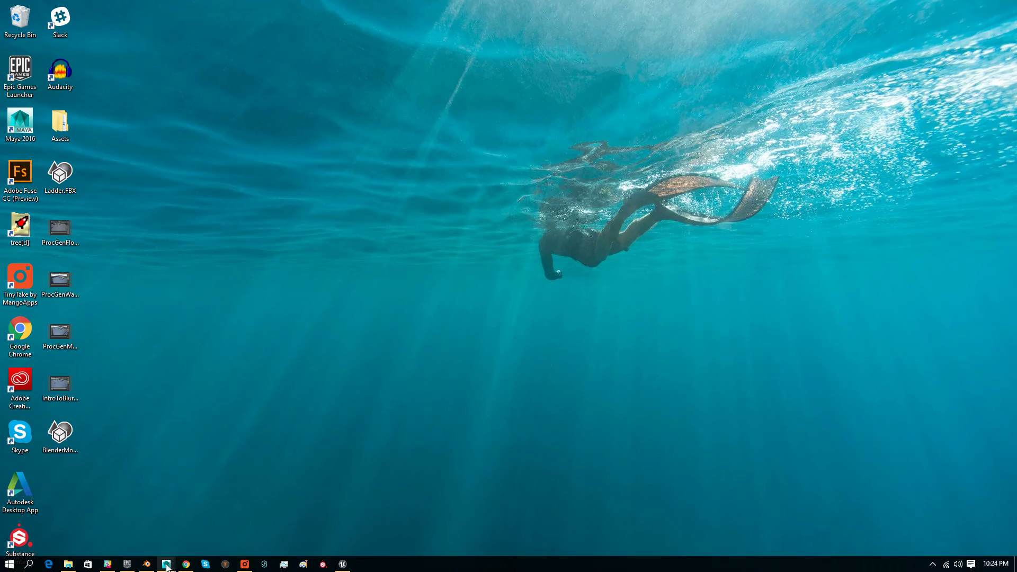
pyautogui.moveTo(167, 566)
pyautogui.click(215, 533)
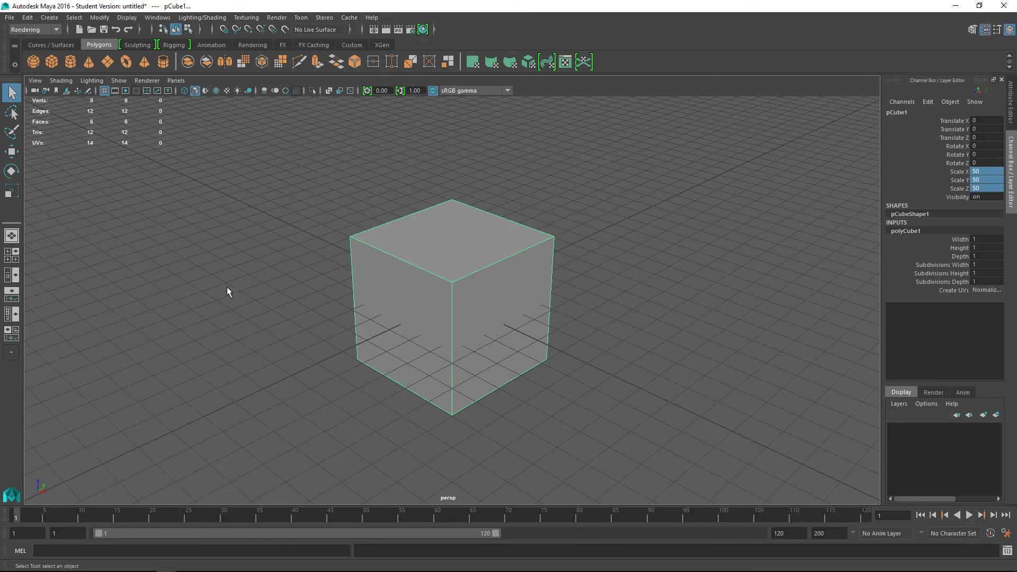
pyautogui.scroll(-2, 351, 253)
pyautogui.scroll(1, 426, 299)
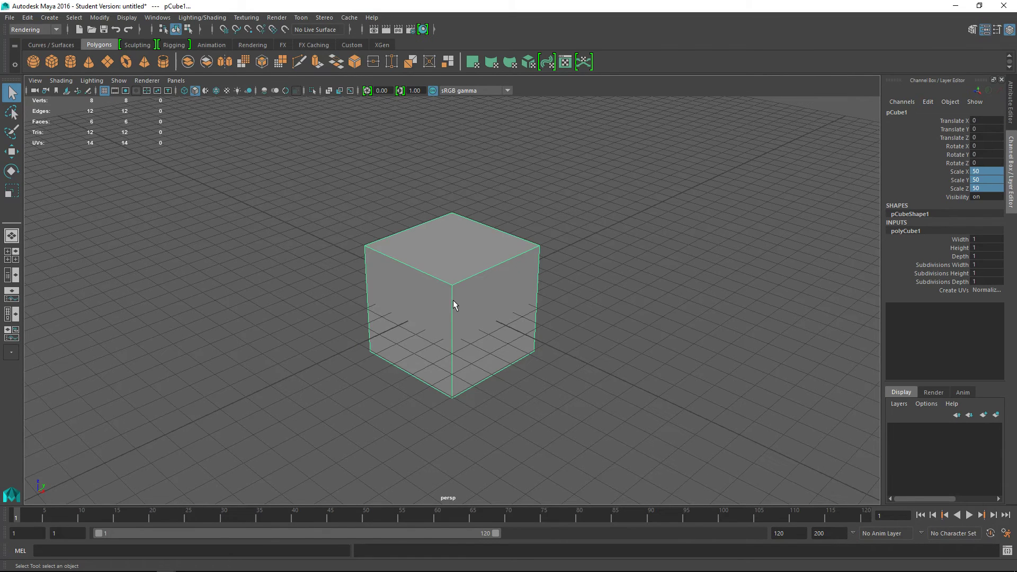
pyautogui.click(453, 300)
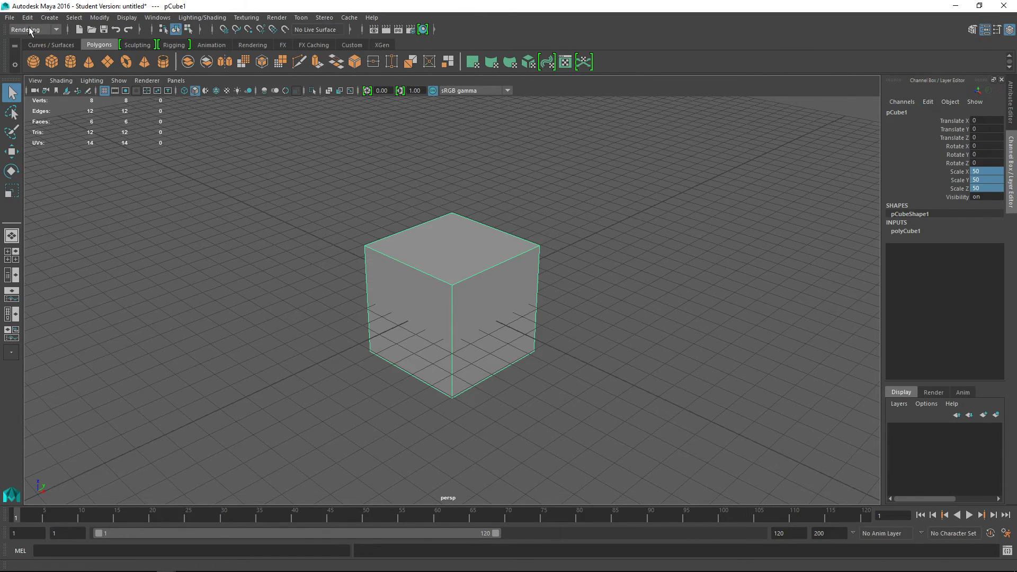
pyautogui.click(11, 18)
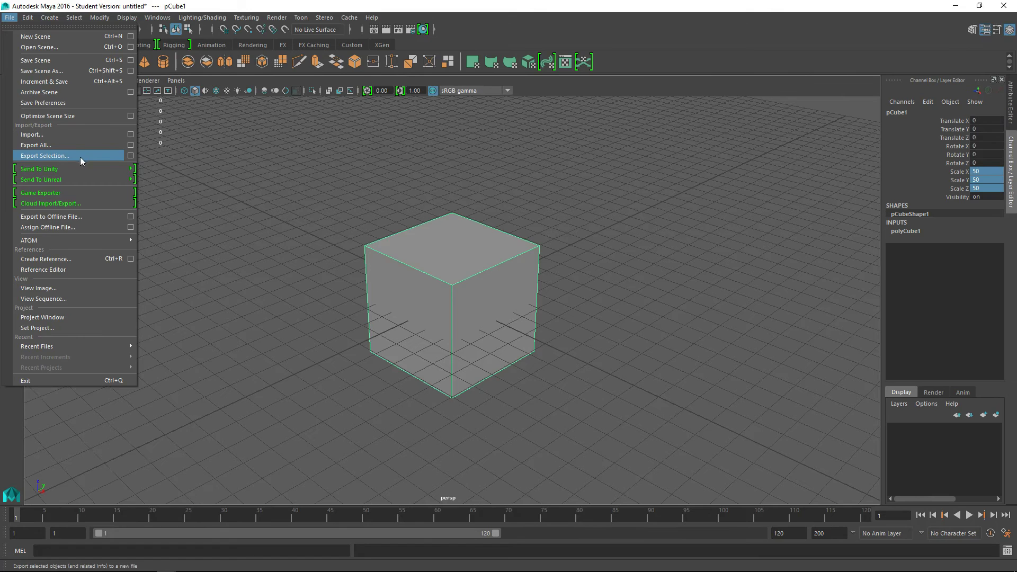
pyautogui.click(131, 145)
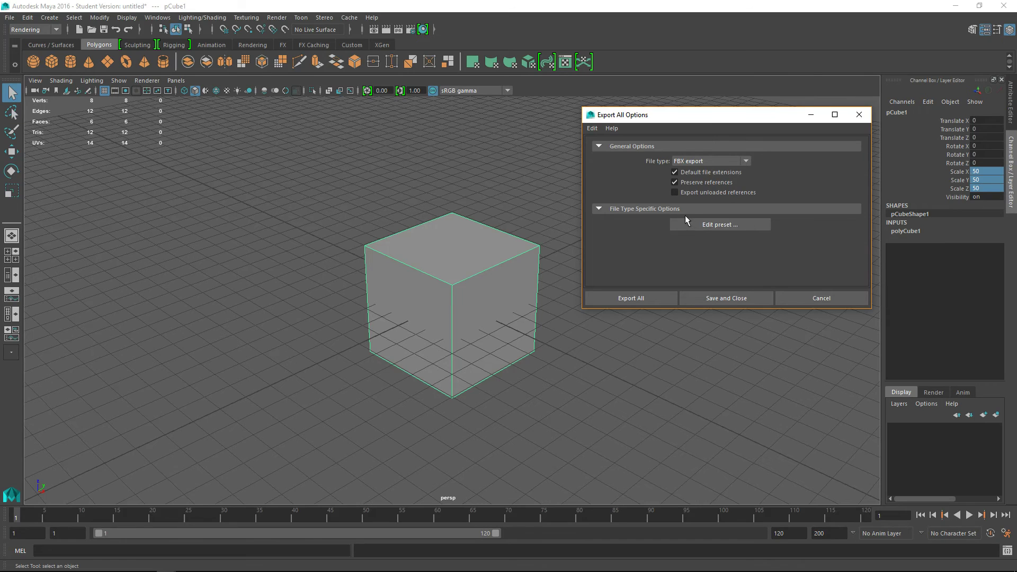
pyautogui.click(859, 115)
# Start exporting the whole scene with the FBX export file type and name the file MayaModel
pyautogui.click(11, 18)
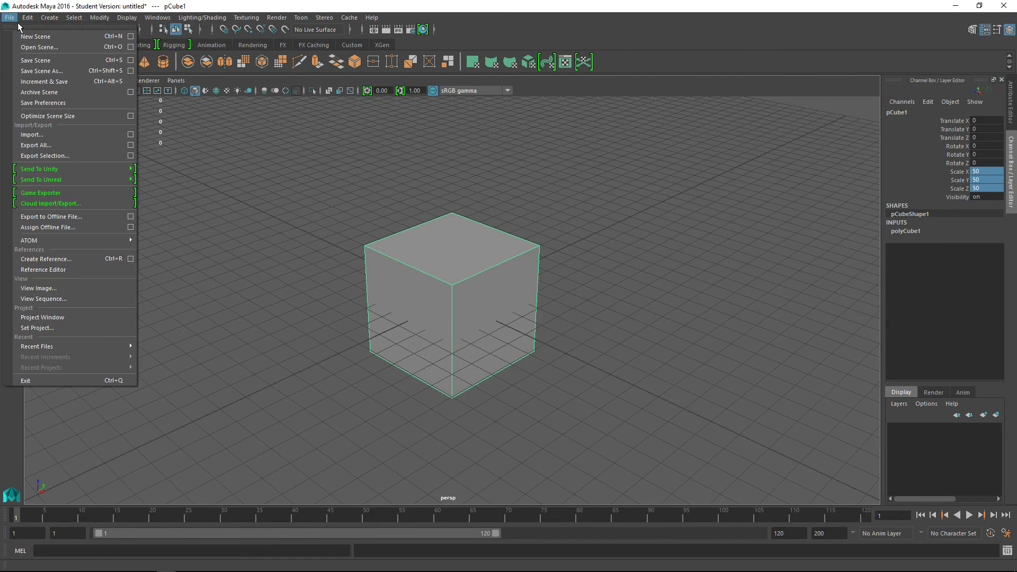
pyautogui.click(52, 144)
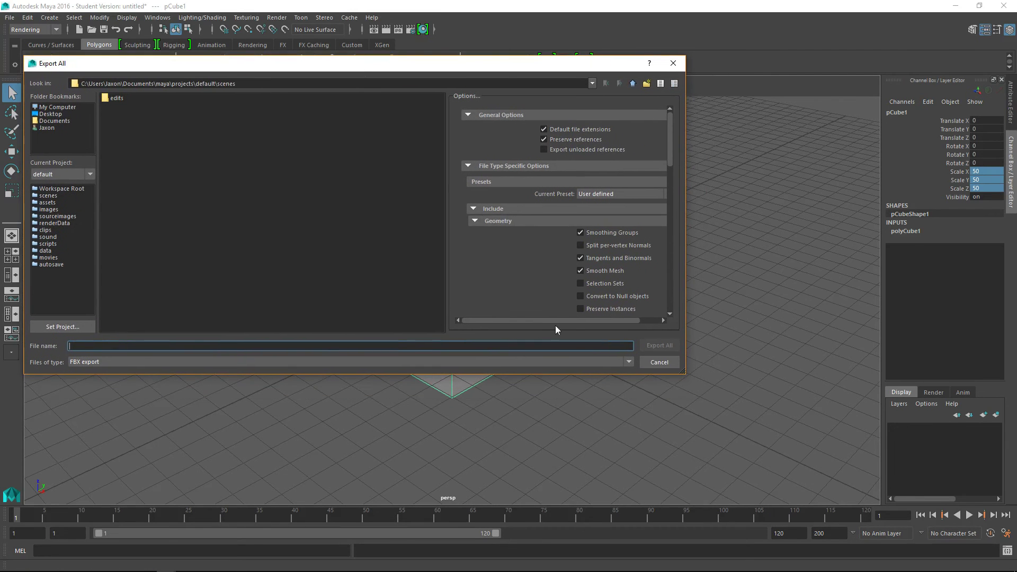
pyautogui.click(98, 363)
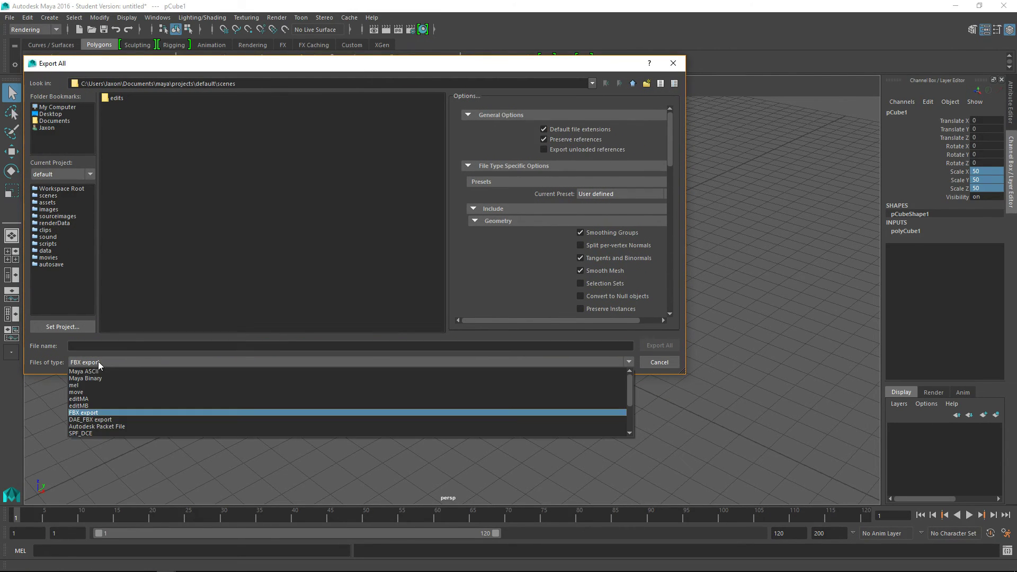
pyautogui.click(99, 413)
pyautogui.click(94, 353)
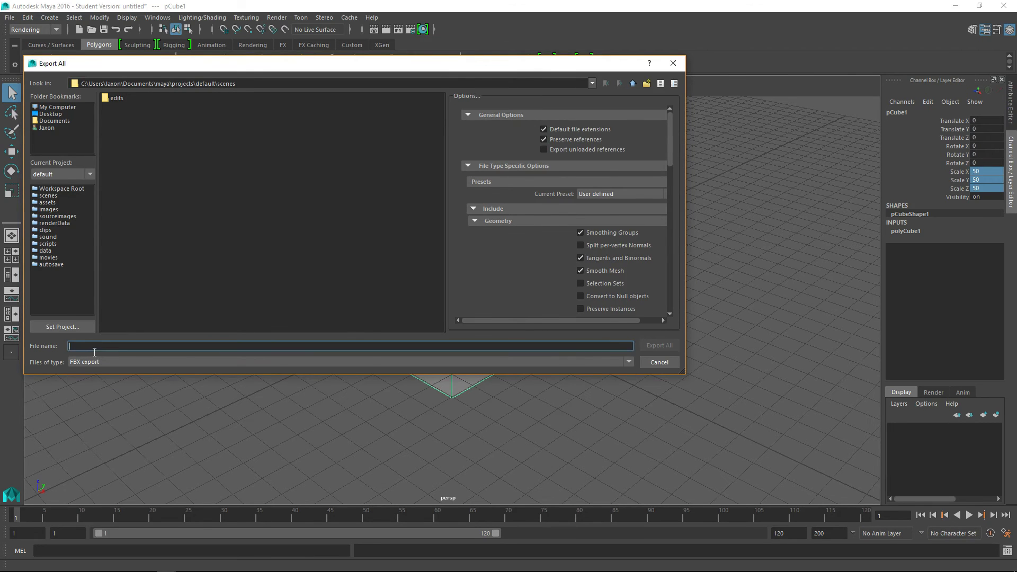
pyautogui.write('MayaModel')
# Review the FBX export options, turn off Animation, and export the file to the project's scenes folder
pyautogui.moveTo(448, 228); pyautogui.dragTo(418, 228)
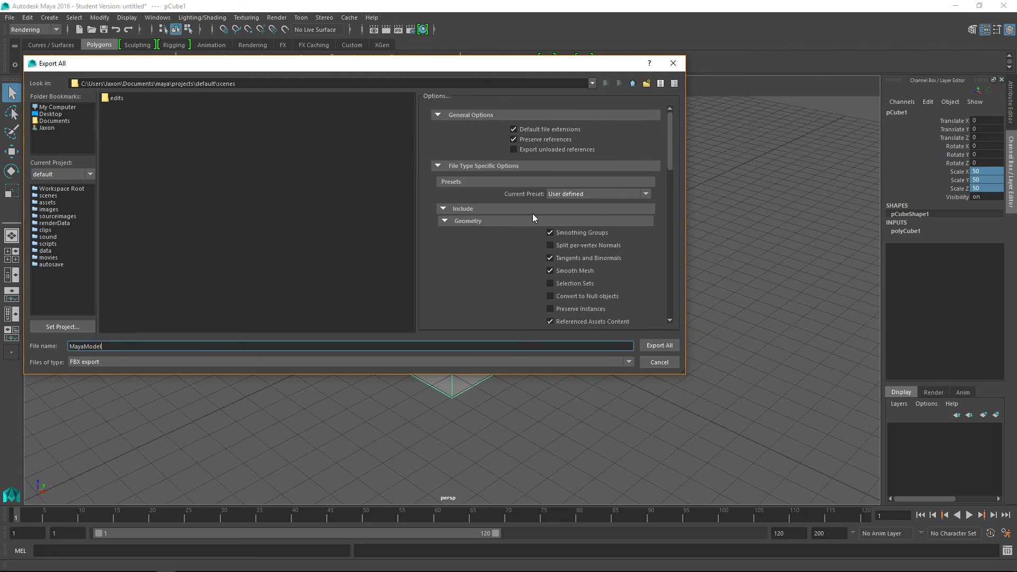
pyautogui.scroll(-1, 553, 221)
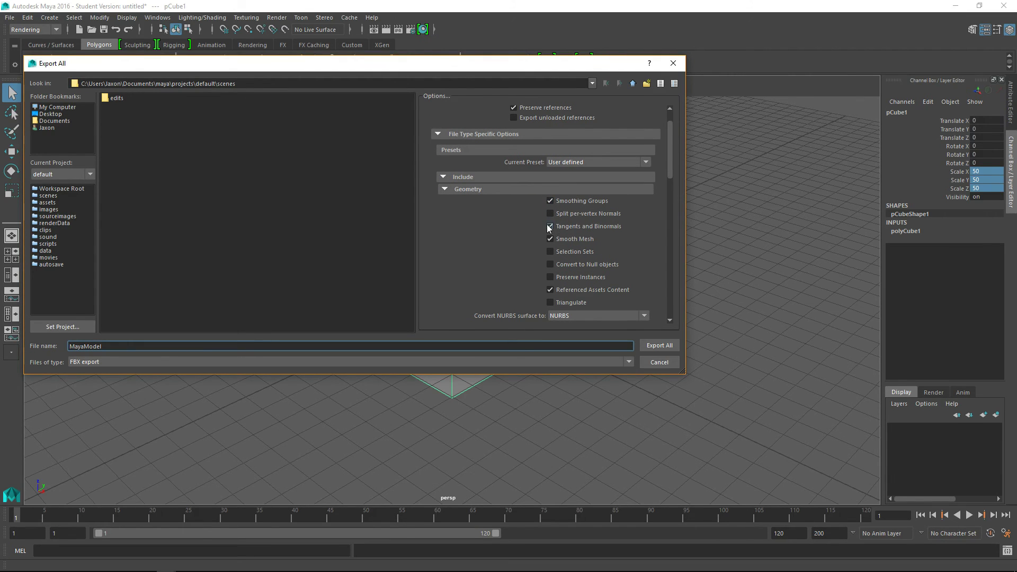
pyautogui.scroll(-3, 569, 244)
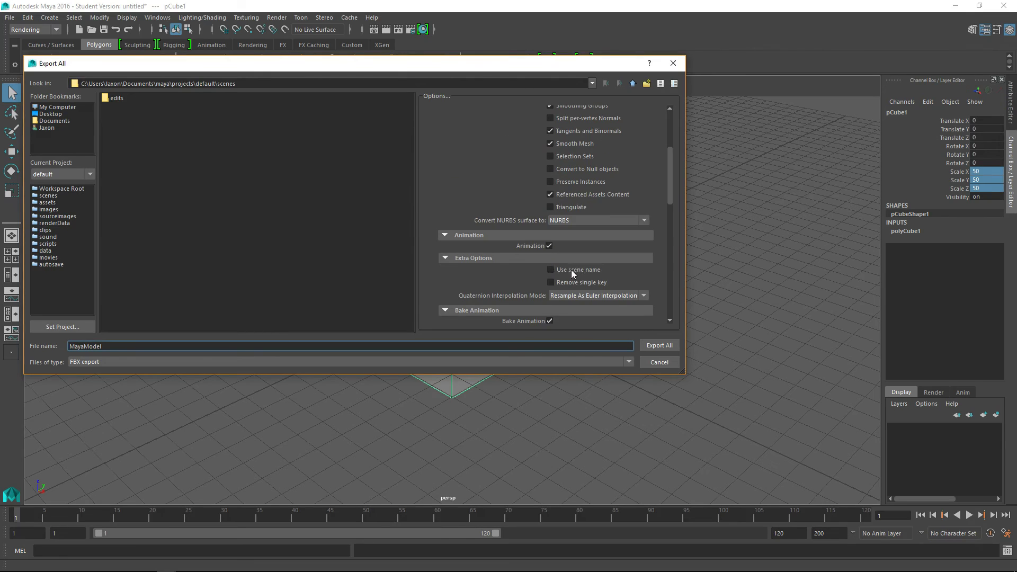
pyautogui.scroll(-2, 546, 212)
pyautogui.scroll(-2, 524, 254)
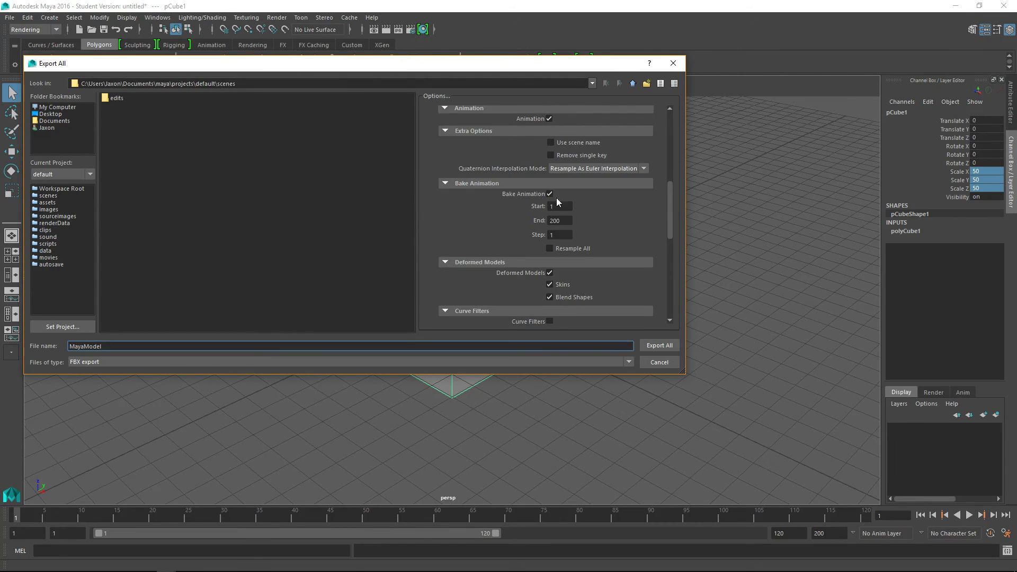
pyautogui.scroll(2, 546, 238)
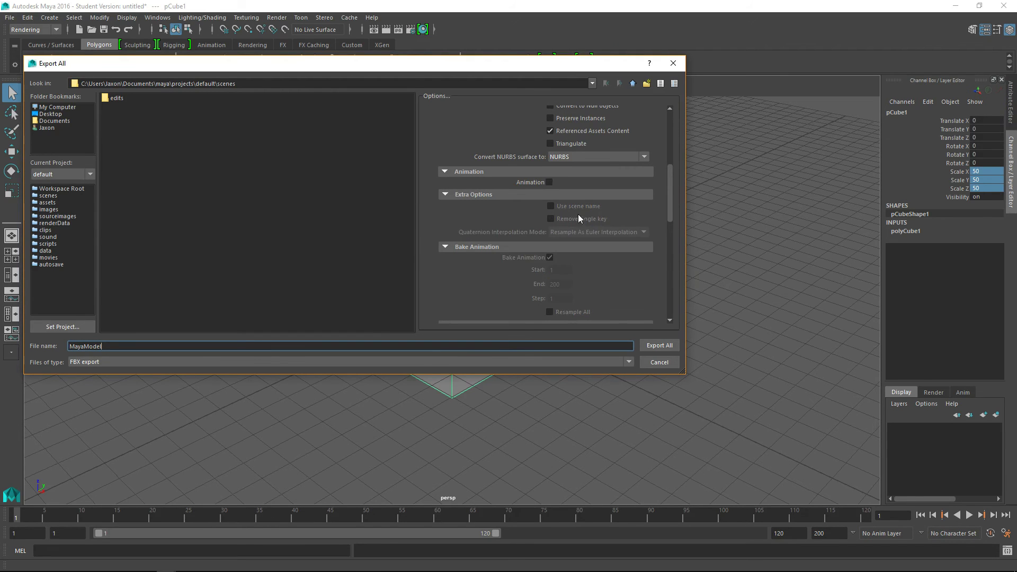
pyautogui.scroll(-3, 577, 214)
pyautogui.scroll(-6, 582, 218)
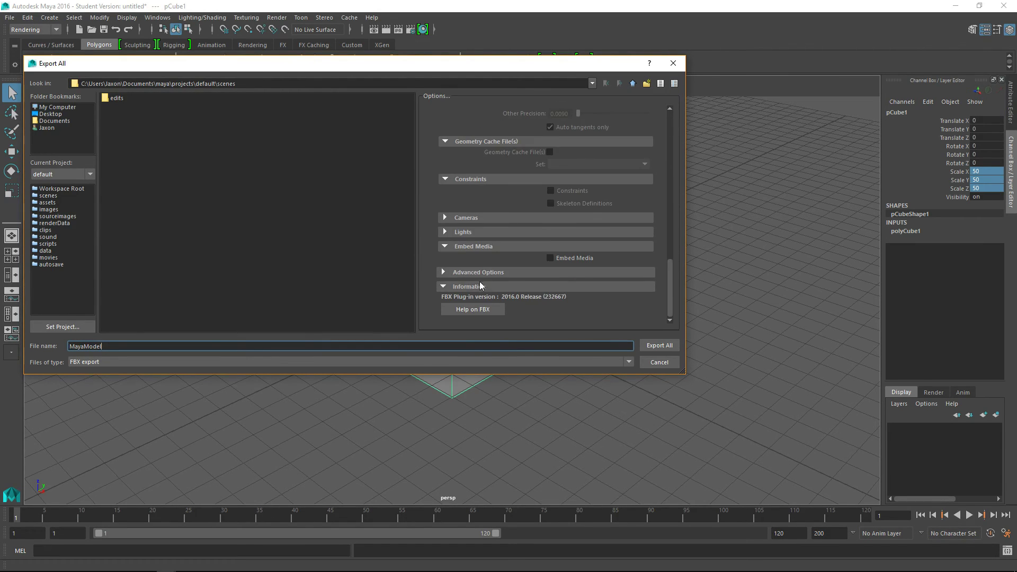
pyautogui.scroll(10, 562, 256)
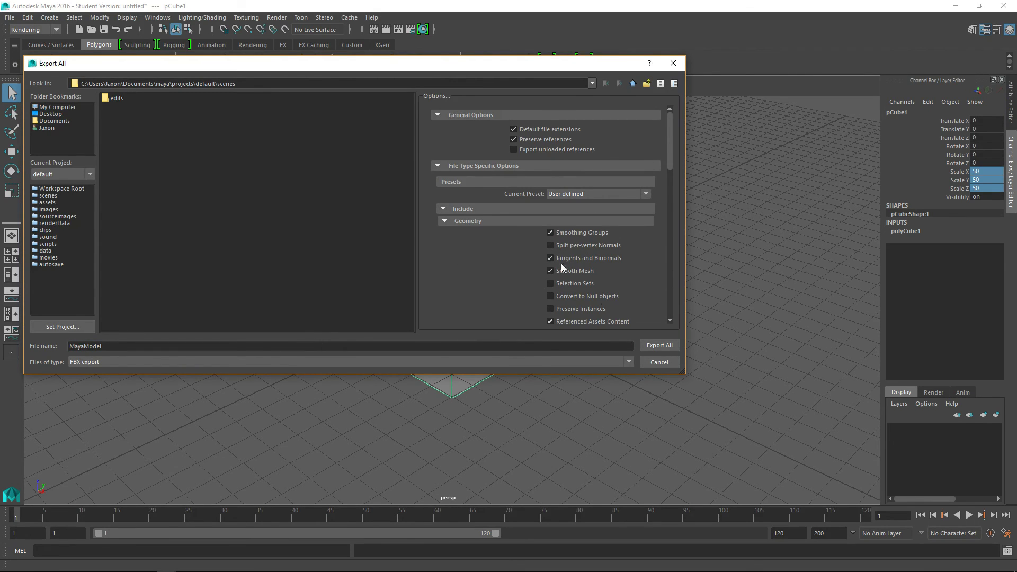
pyautogui.click(660, 349)
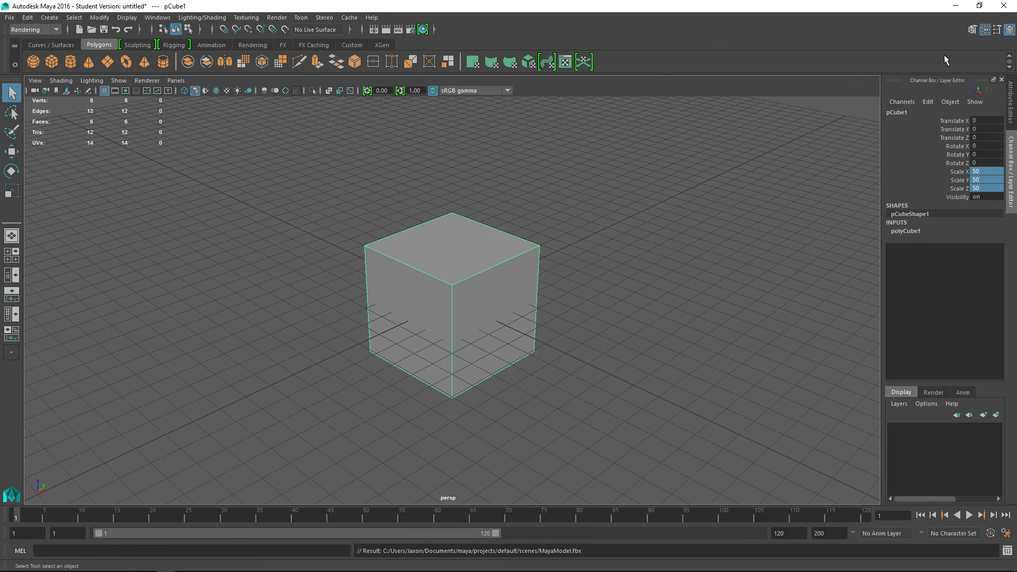
# Minimize Maya, switch to the Unreal Editor, and start importing an asset into the Content folder
pyautogui.click(957, 9)
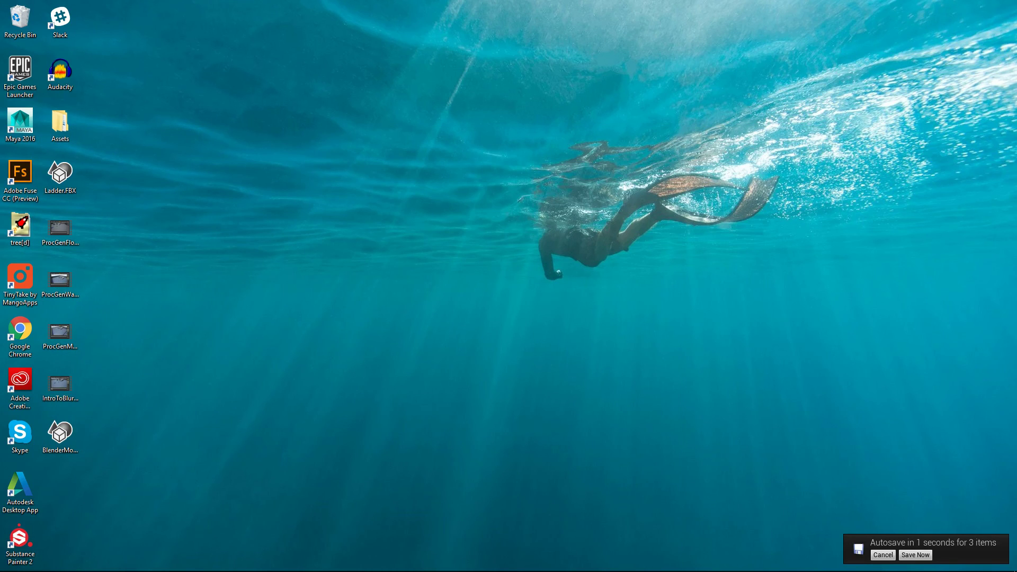
pyautogui.press('super')
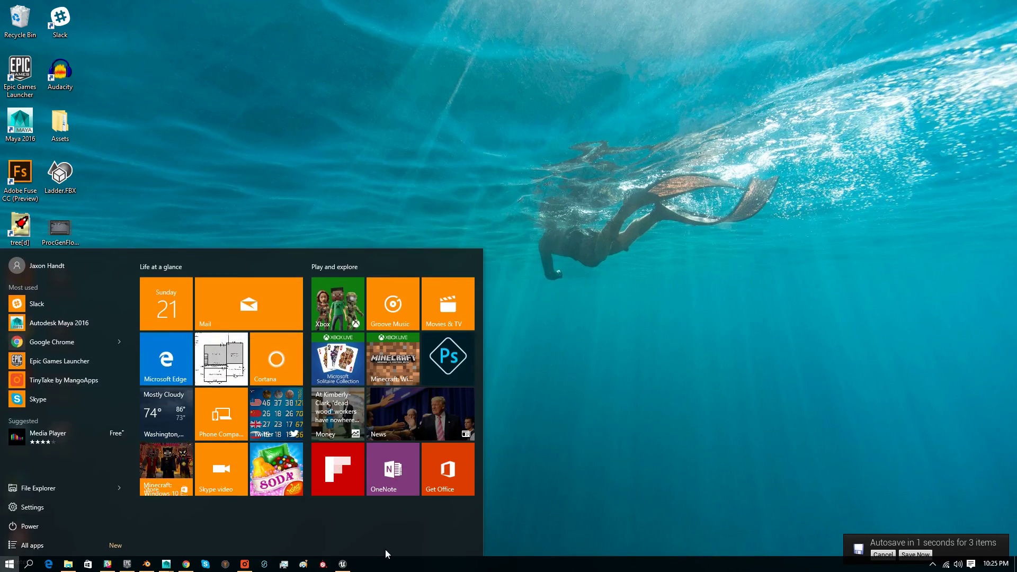
pyautogui.click(349, 565)
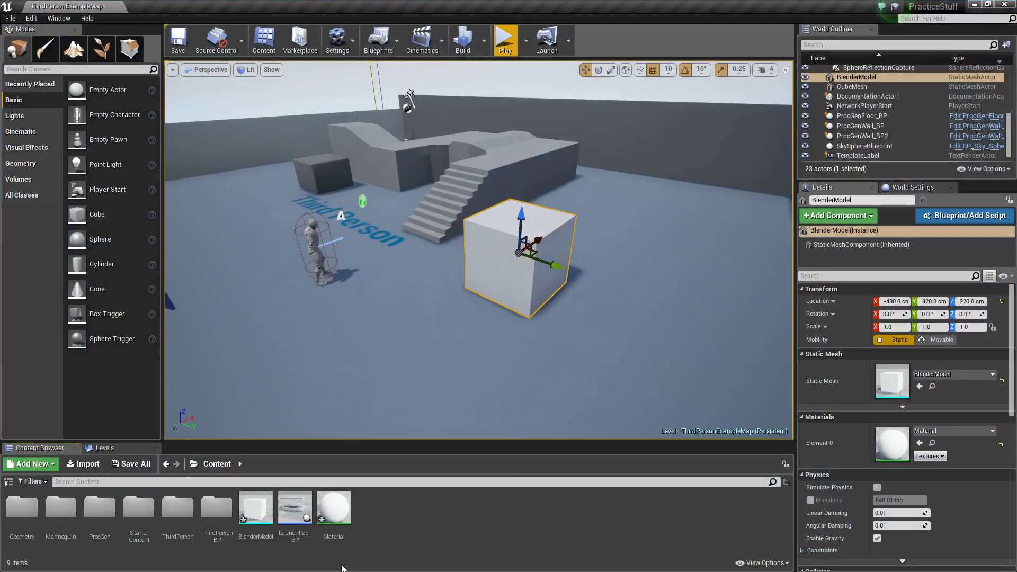
pyautogui.rightClick(382, 513)
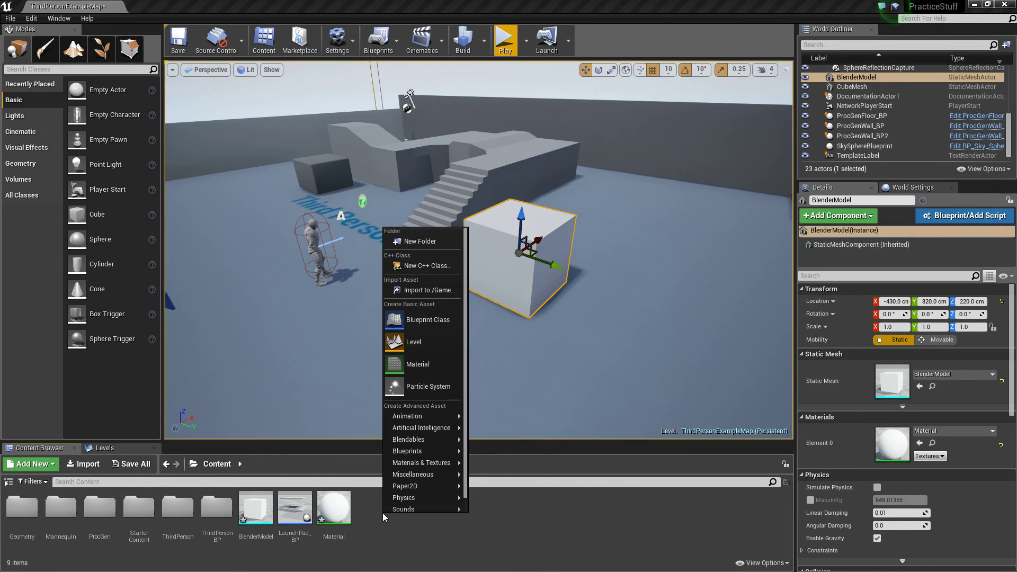
pyautogui.click(432, 288)
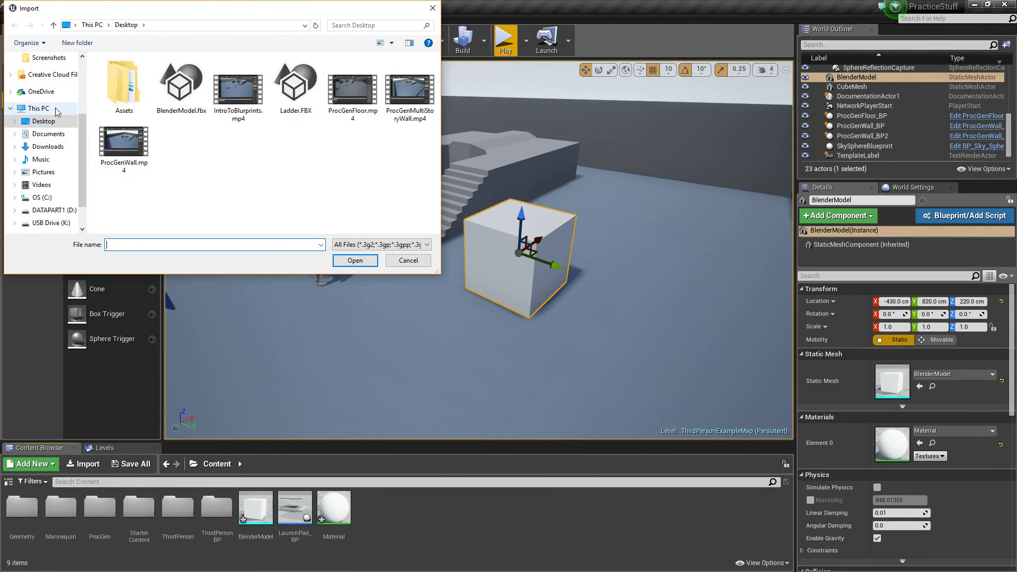
pyautogui.scroll(2, 49, 89)
pyautogui.scroll(1, 48, 89)
pyautogui.click(51, 63)
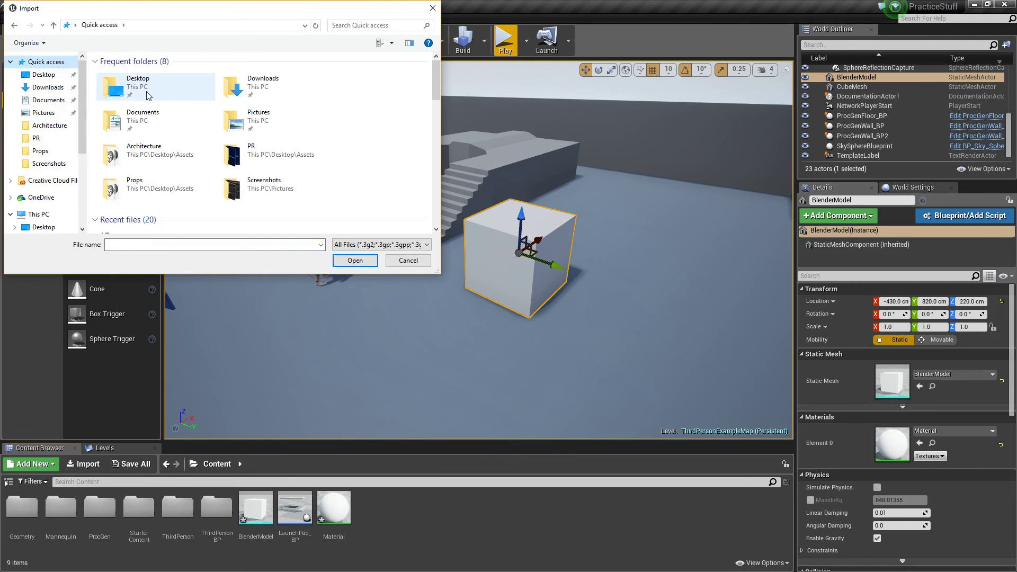
pyautogui.scroll(-2, 190, 131)
pyautogui.click(159, 161)
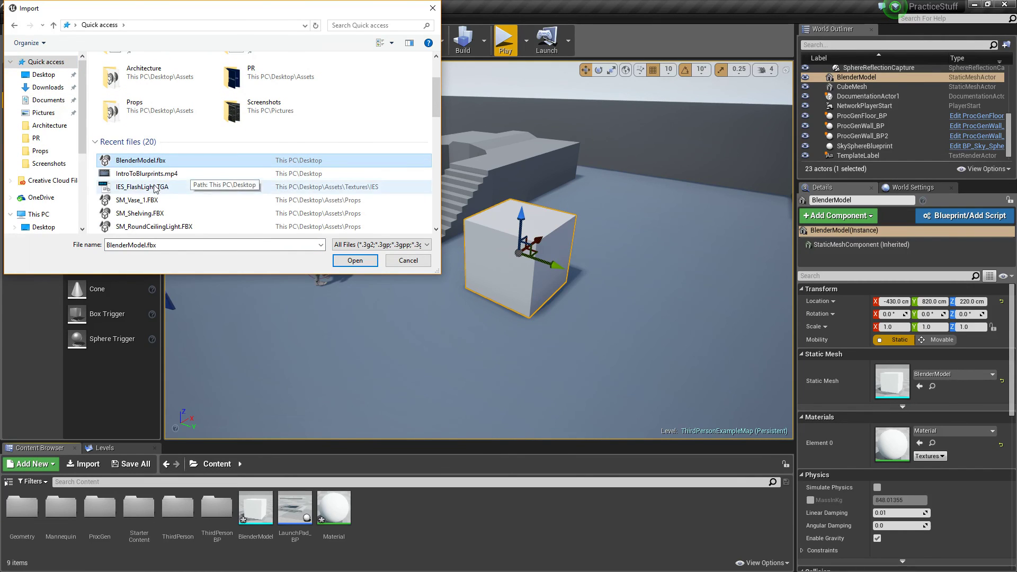
pyautogui.click(46, 75)
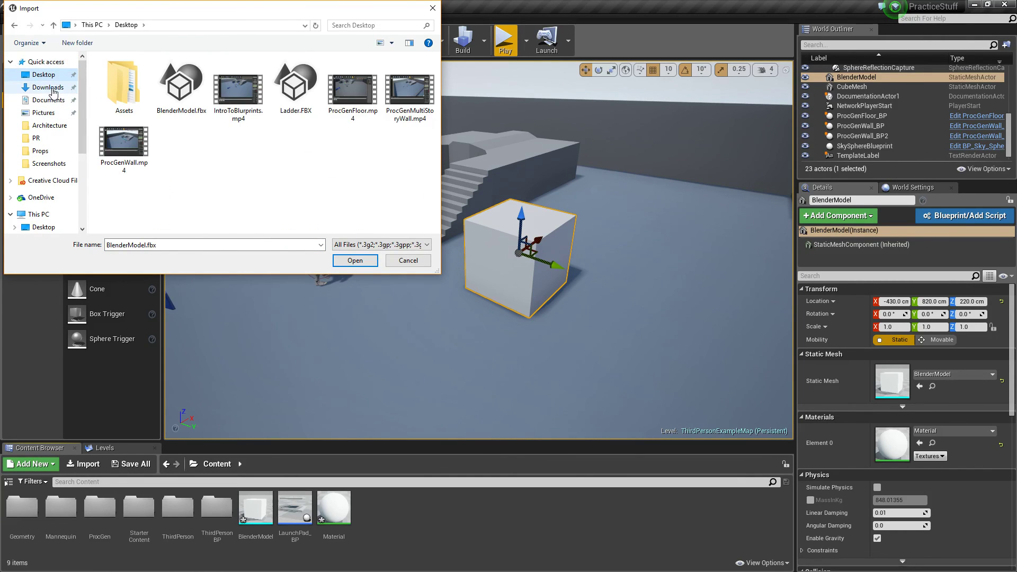
# Open MayaModel.fbx for import from the Documents folder's maya/projects/default/scenes subfolder
pyautogui.scroll(-3, 47, 143)
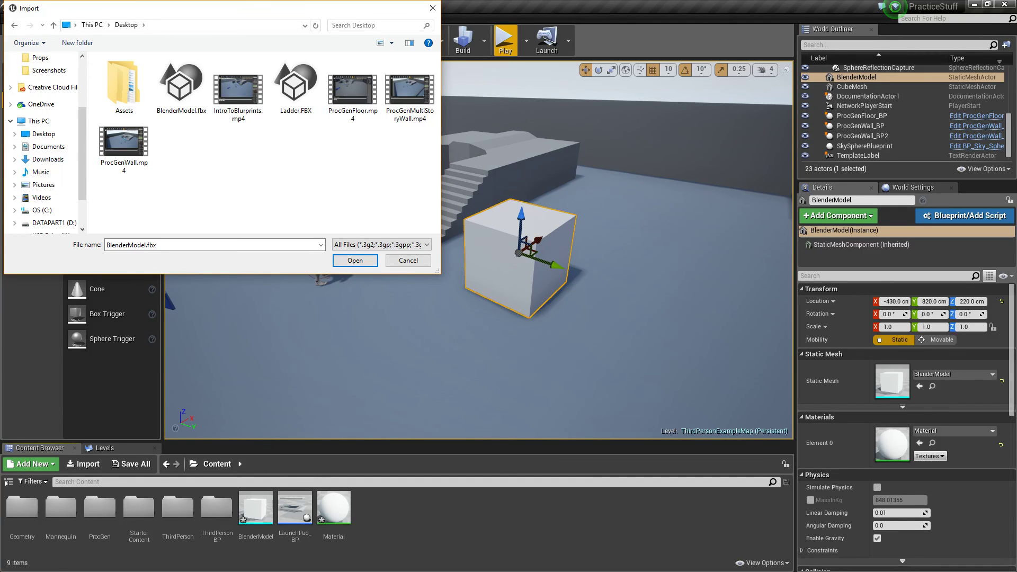
pyautogui.doubleClick(49, 150)
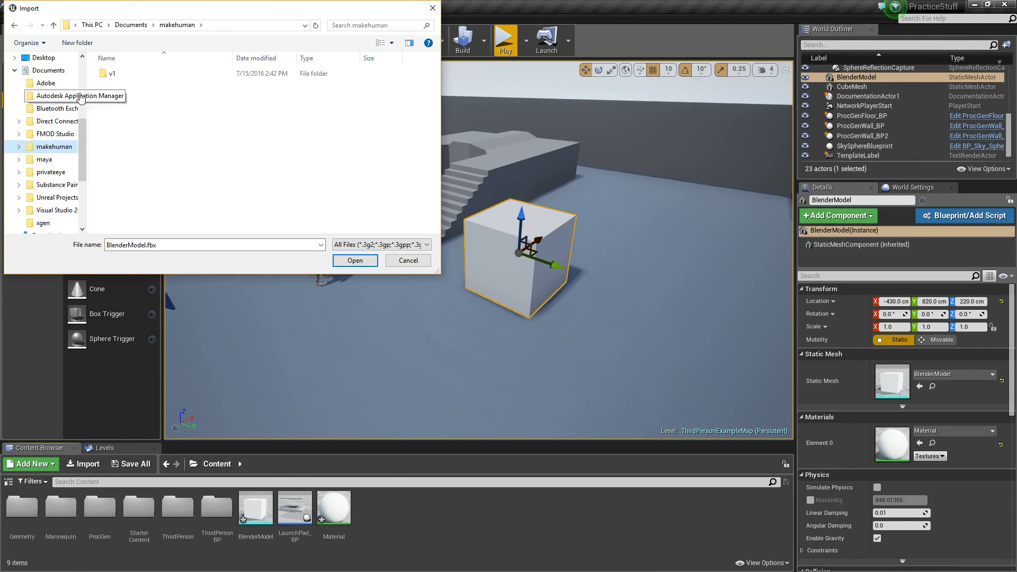
pyautogui.click(132, 25)
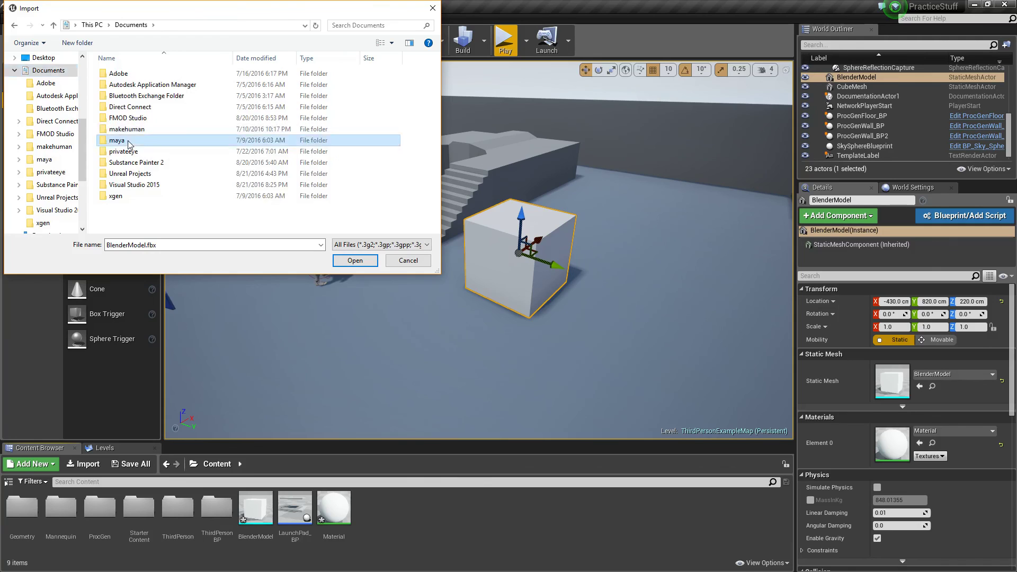
pyautogui.doubleClick(127, 141)
pyautogui.doubleClick(127, 98)
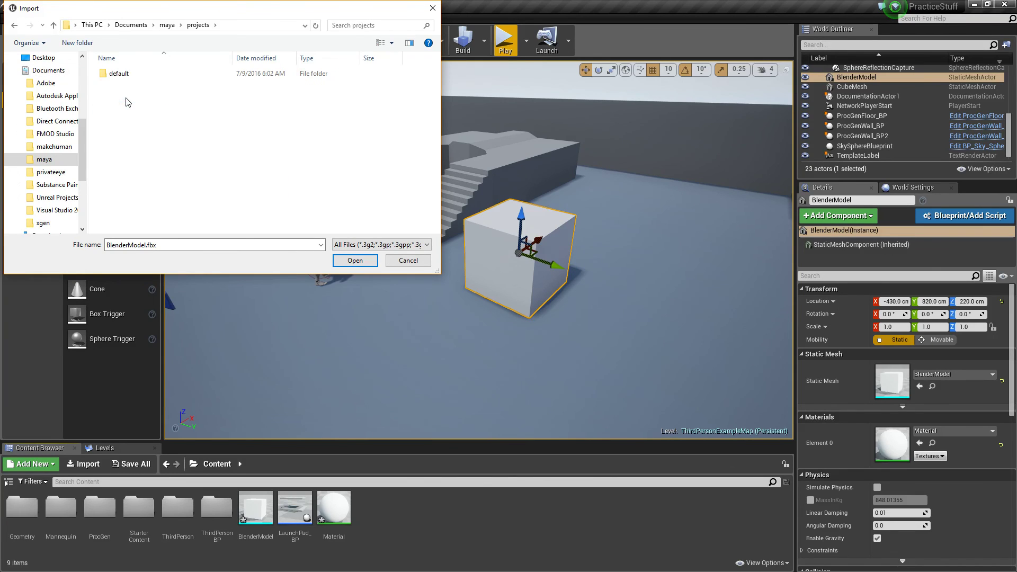
pyautogui.click(126, 76)
pyautogui.doubleClick(126, 76)
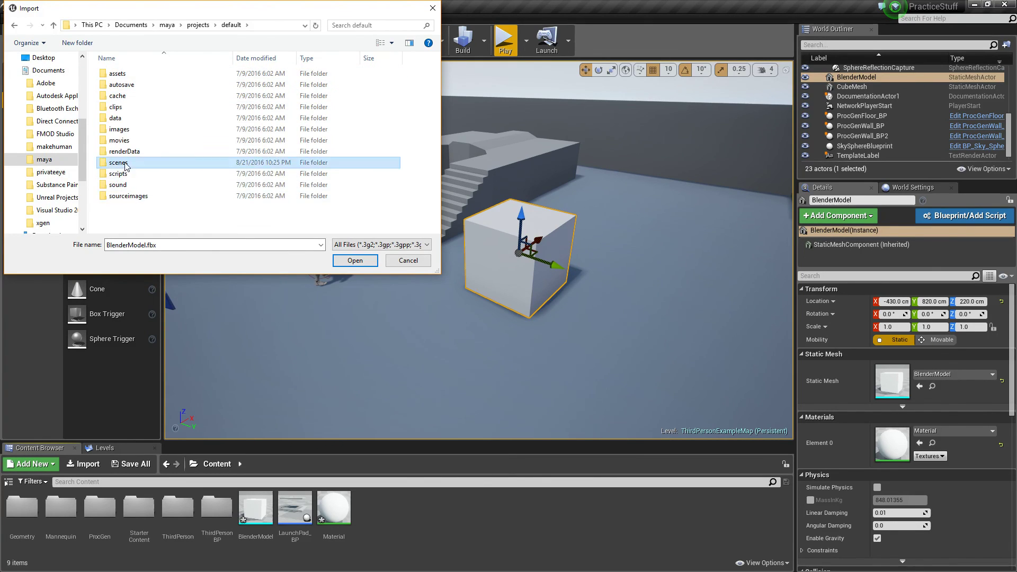
pyautogui.doubleClick(139, 166)
pyautogui.click(139, 85)
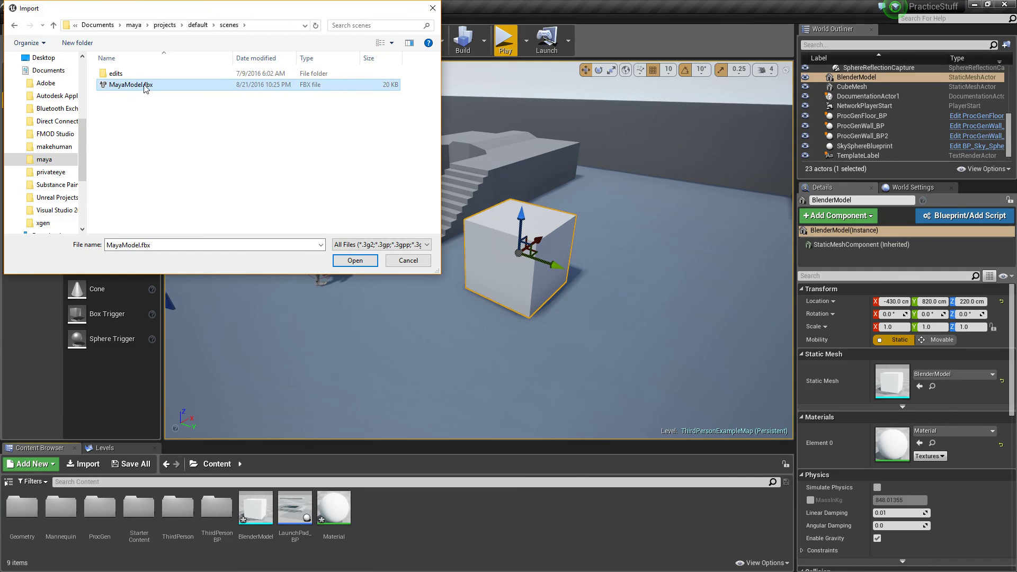
pyautogui.click(352, 259)
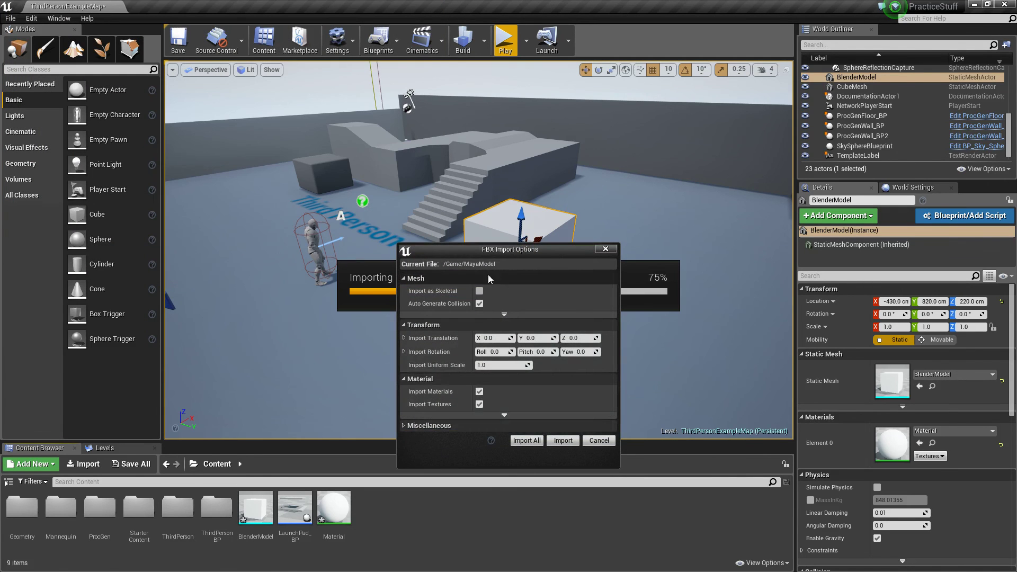
# Import MayaModel as a static mesh with auto-generated collision, materials and textures
pyautogui.moveTo(504, 252); pyautogui.dragTo(464, 177)
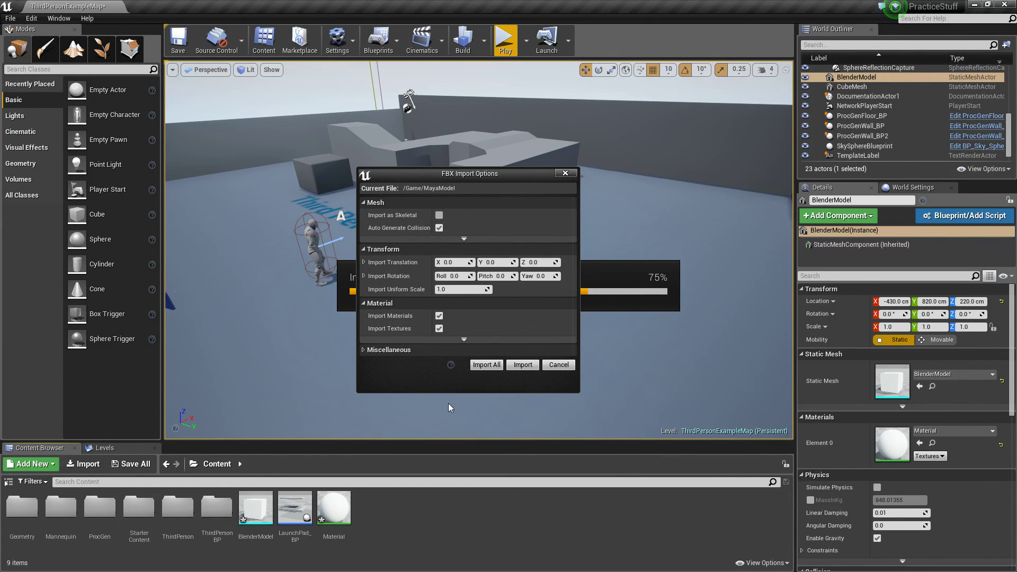
pyautogui.click(522, 366)
pyautogui.click(474, 495)
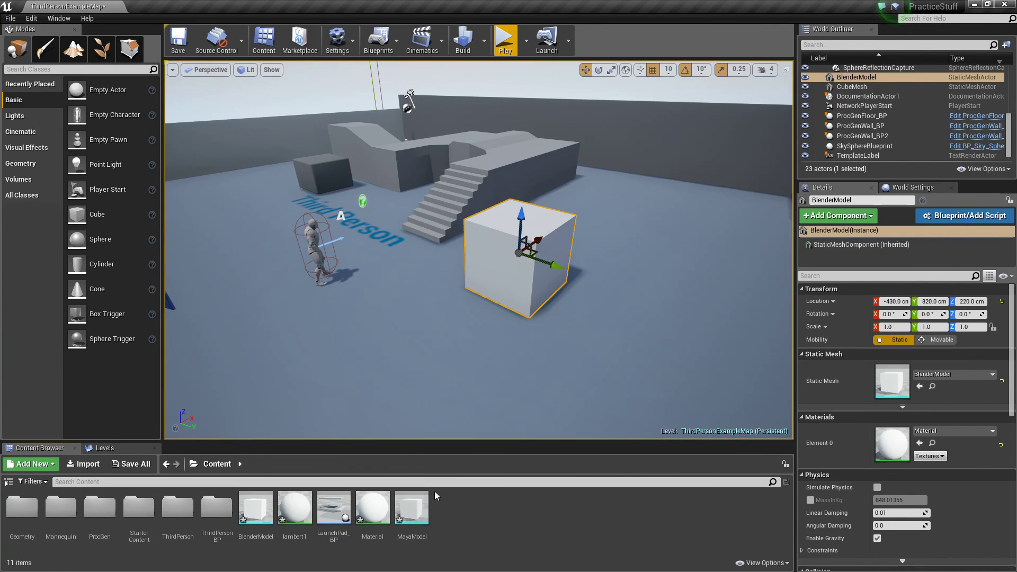
# Place the MayaModel mesh on the level floor beside the BlenderModel cube and compare the two in the viewport
pyautogui.click(420, 519)
pyautogui.moveTo(421, 520); pyautogui.dragTo(645, 293)
pyautogui.moveTo(518, 335)
pyautogui.mouseDown(button='right')
pyautogui.moveTo(583, 370)
pyautogui.moveTo(609, 371)
pyautogui.moveTo(594, 307)
pyautogui.moveTo(609, 350)
pyautogui.moveTo(531, 342)
pyautogui.mouseUp(button='right')
pyautogui.press('w')
pyautogui.press('s')
pyautogui.press('w')
pyautogui.press('s')
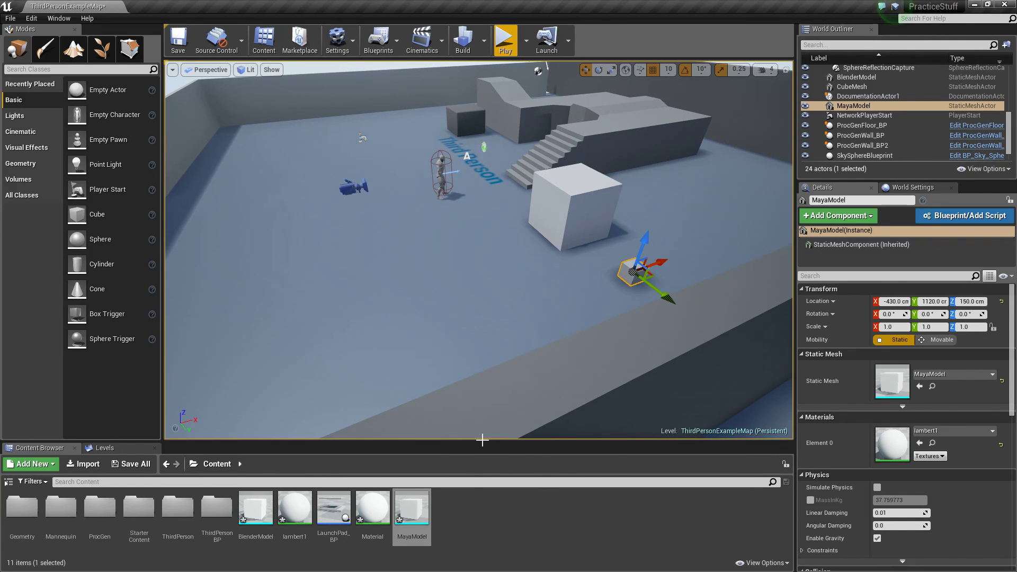
pyautogui.press('super')
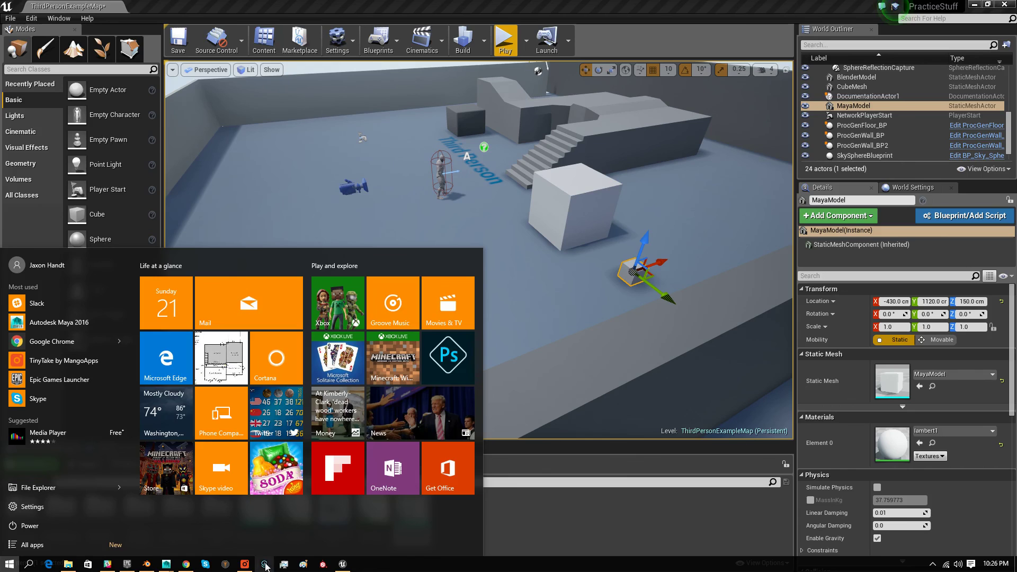
pyautogui.click(245, 565)
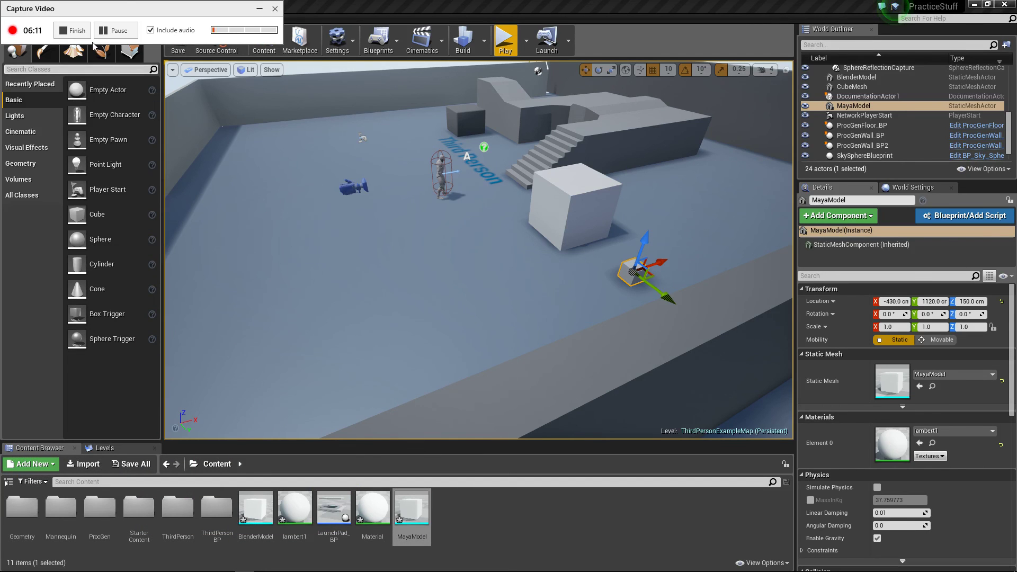